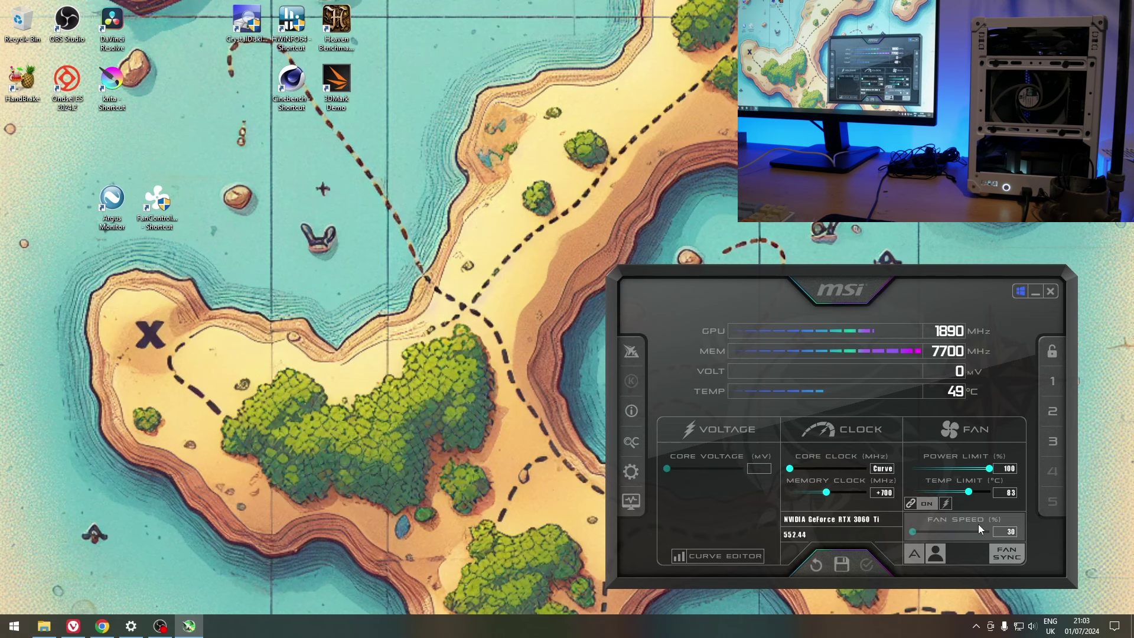
Step: Review the custom GPU fan curve in Afterburner's properties, then close MSI Afterburner
{"action": "left_click", "coordinate": [631, 474]}
{"action": "key", "text": "ctrl+Tab"}
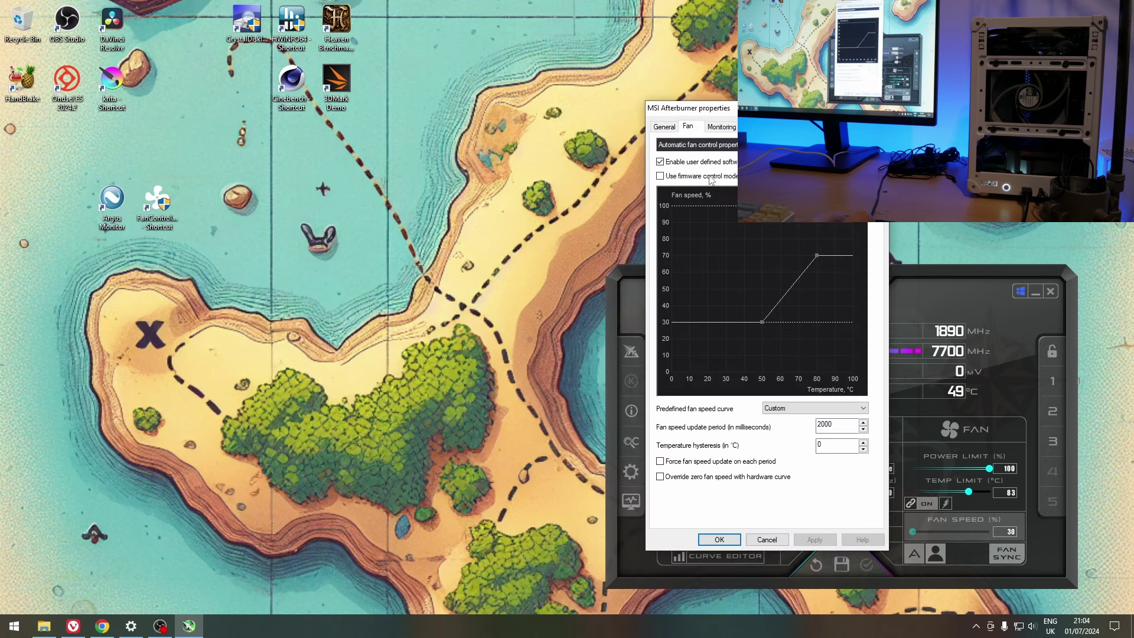
{"action": "key", "text": "Return"}
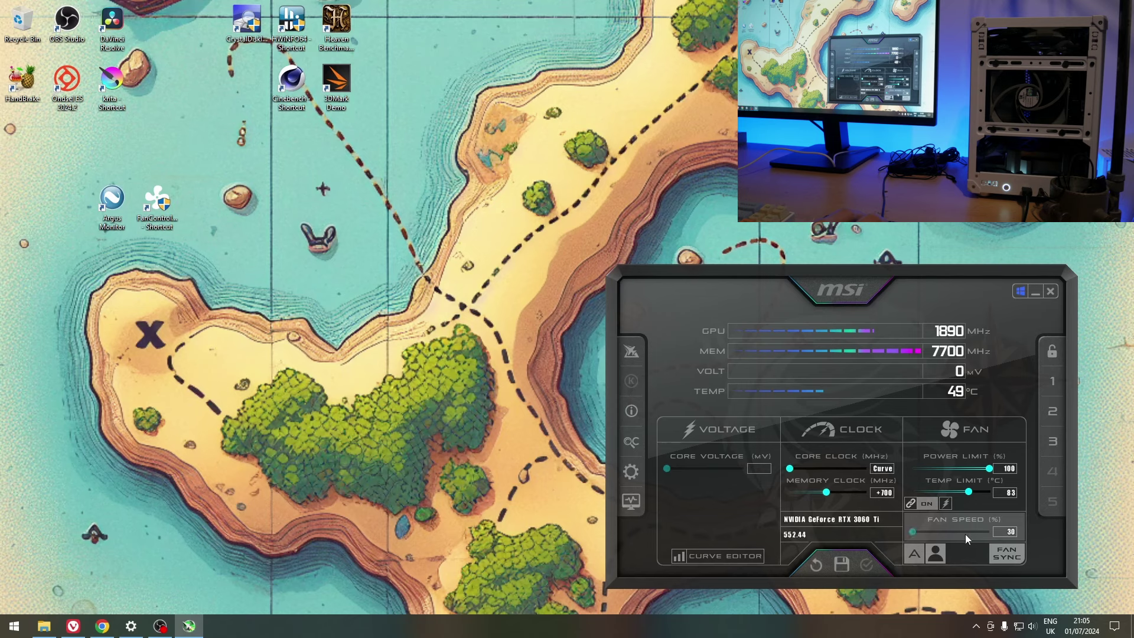
{"action": "key", "text": "alt+F4"}
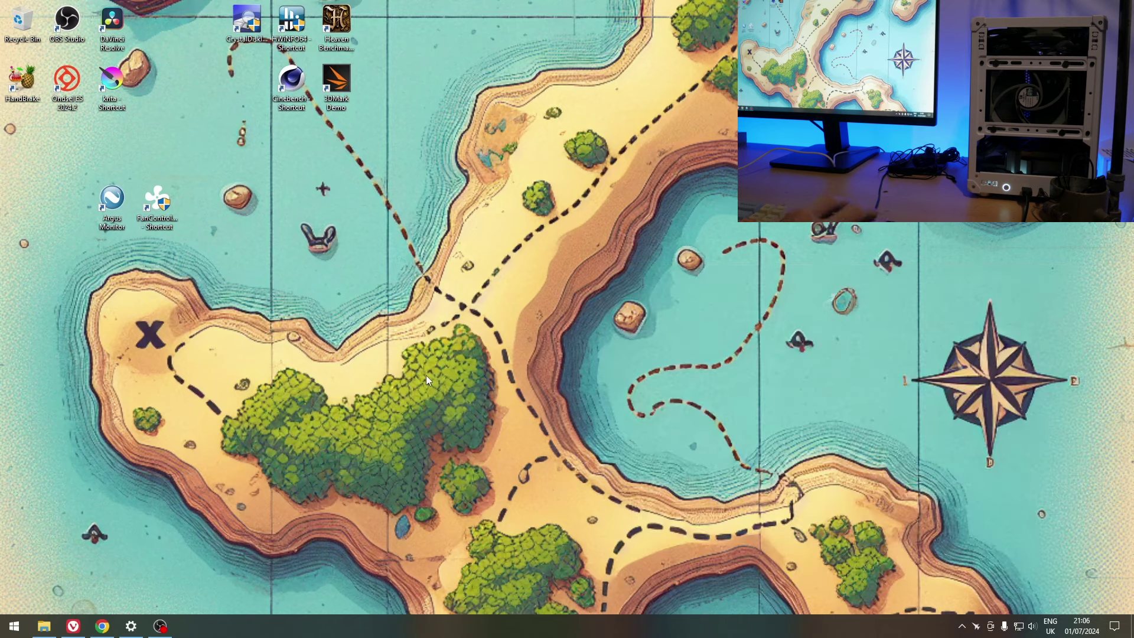
Step: Check the SpeedFan homepage result, then move to the FanControl.Releases GitHub issues page
{"action": "key", "text": "alt+Tab"}
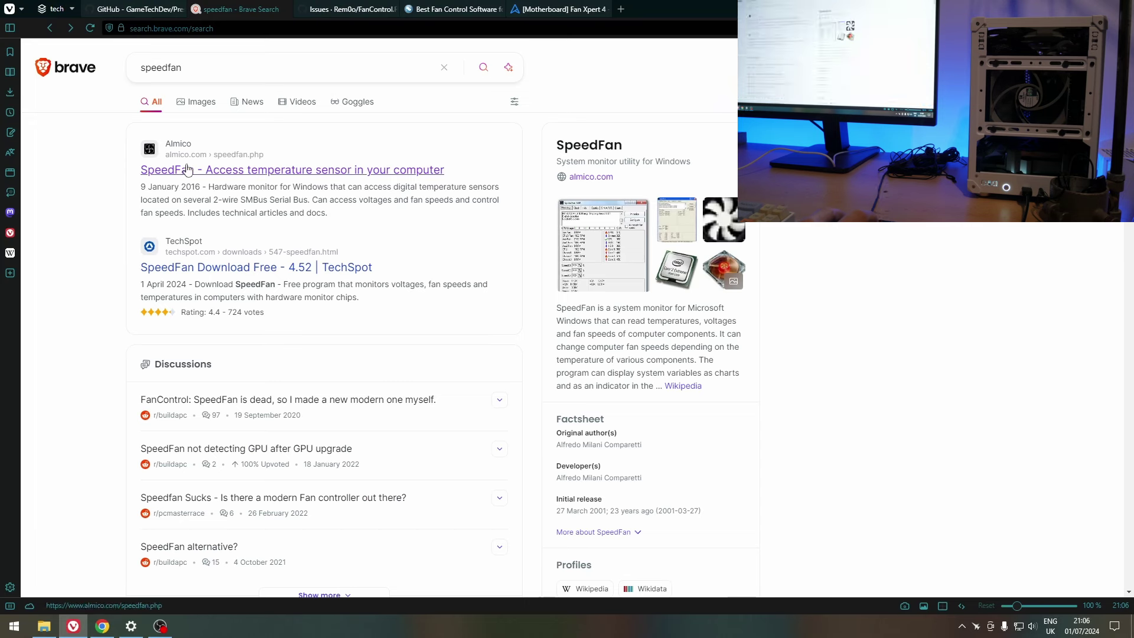
{"action": "left_click", "coordinate": [338, 178]}
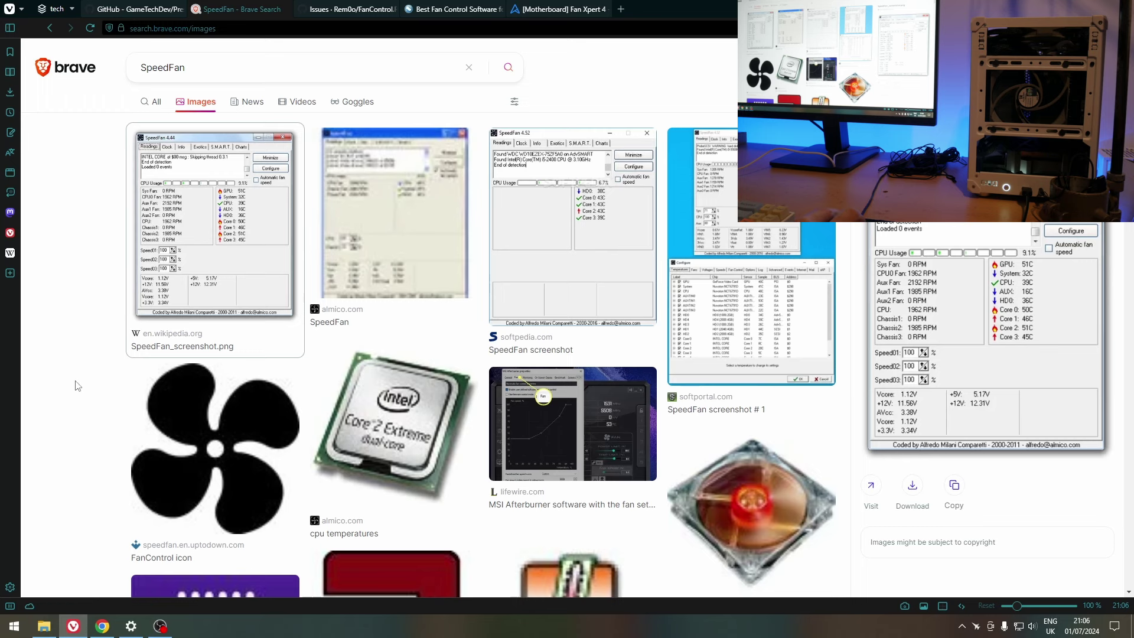
{"action": "left_click", "coordinate": [351, 13]}
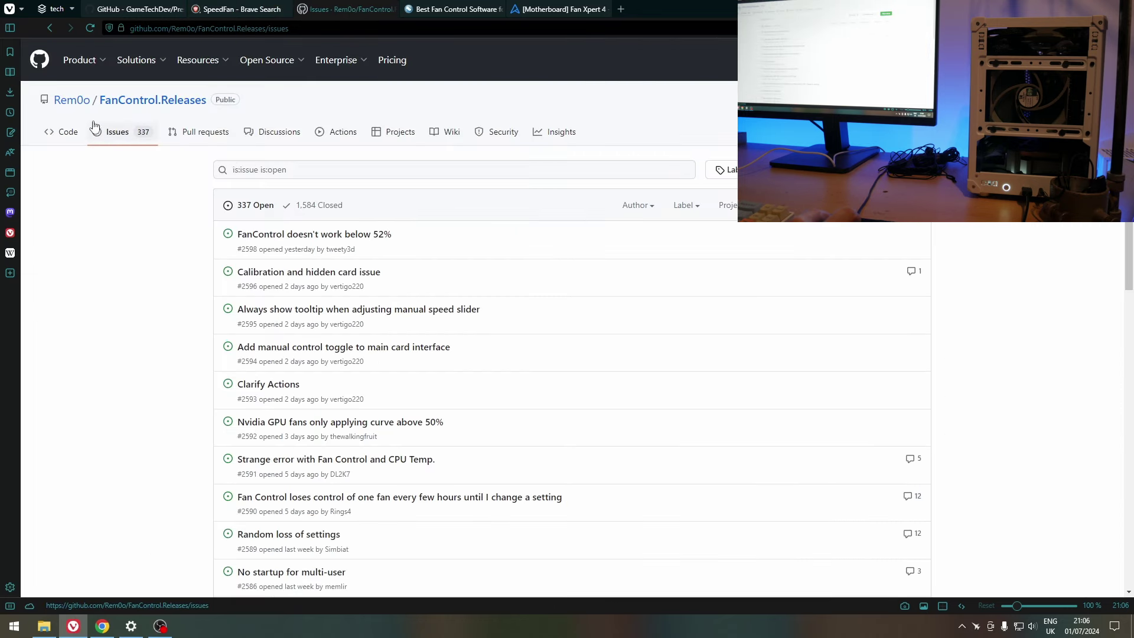
{"action": "mouse_move", "coordinate": [71, 100]}
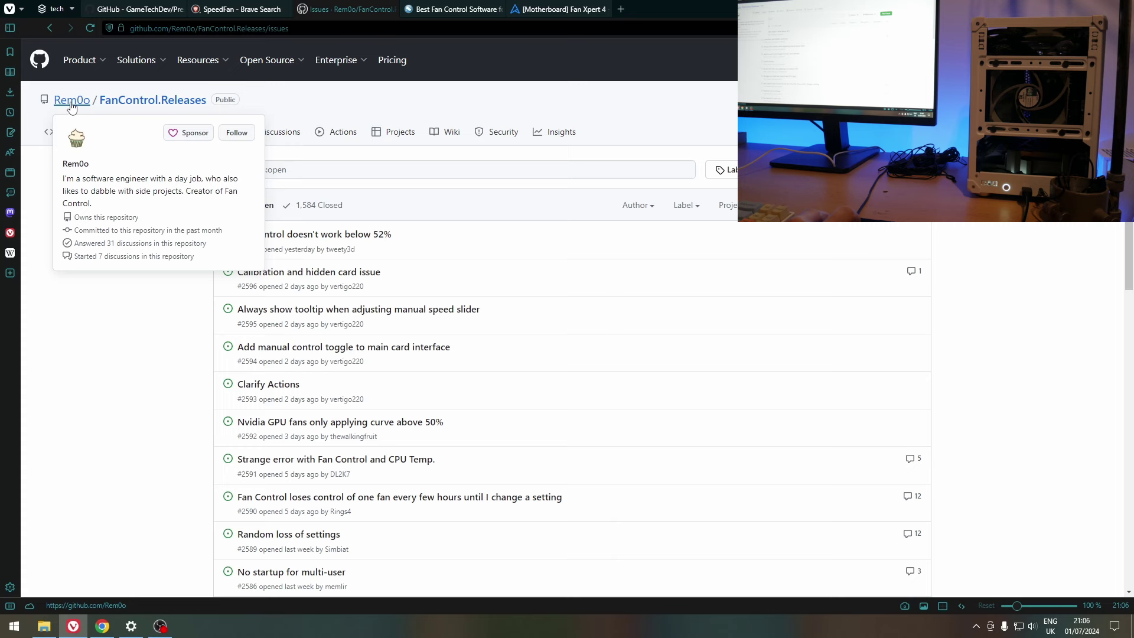
Step: Open the Rem0o developer profile from the FanControl repository page
{"action": "left_click", "coordinate": [70, 101]}
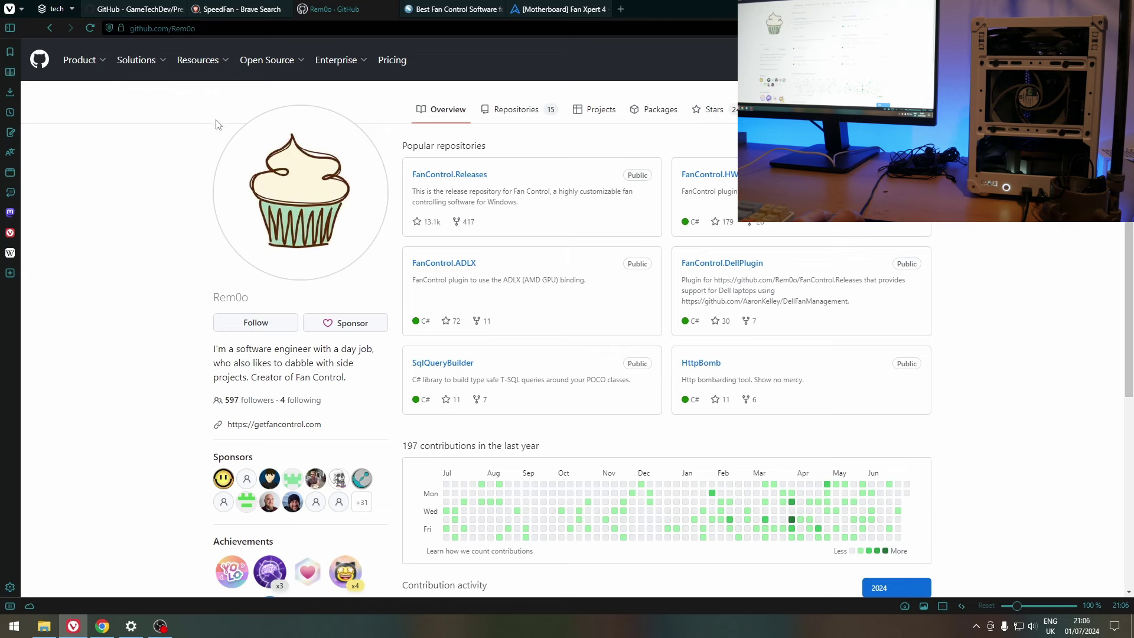
Step: Launch Fan Control from its desktop shortcut and switch Fan #3 manual control on, then off
{"action": "key", "text": "super+d"}
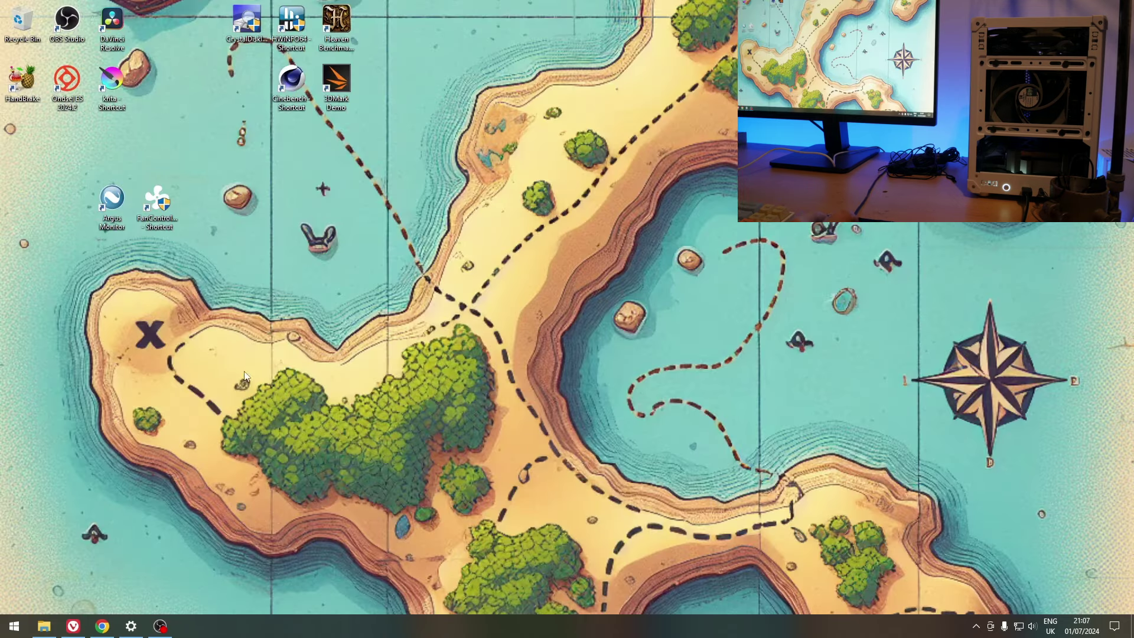
{"action": "left_click", "coordinate": [163, 209]}
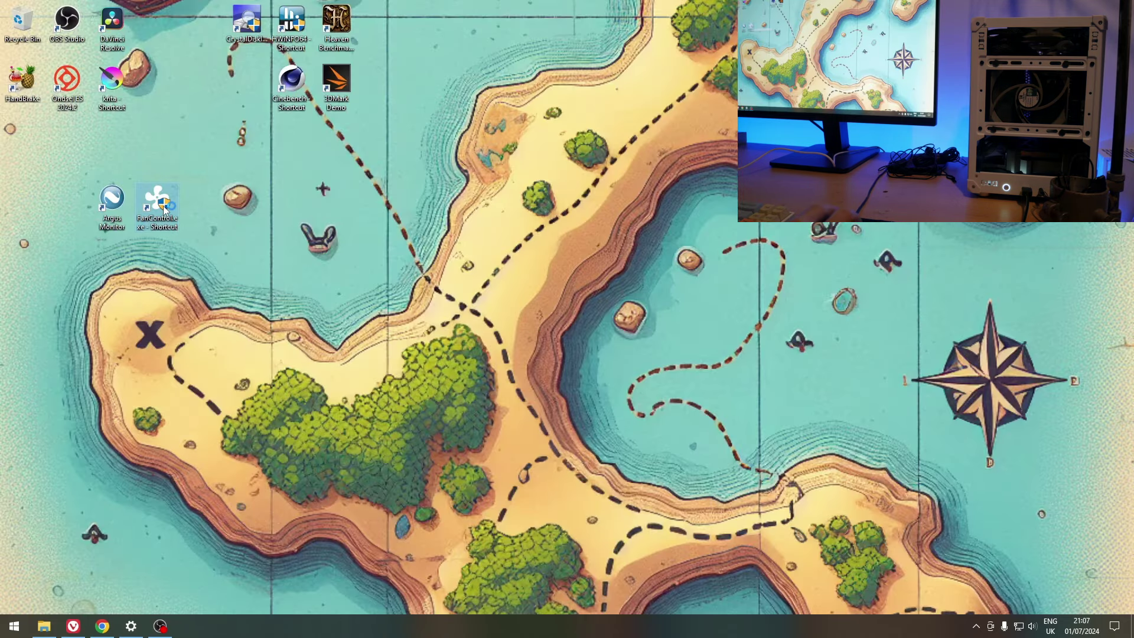
{"action": "double_click", "coordinate": [163, 208]}
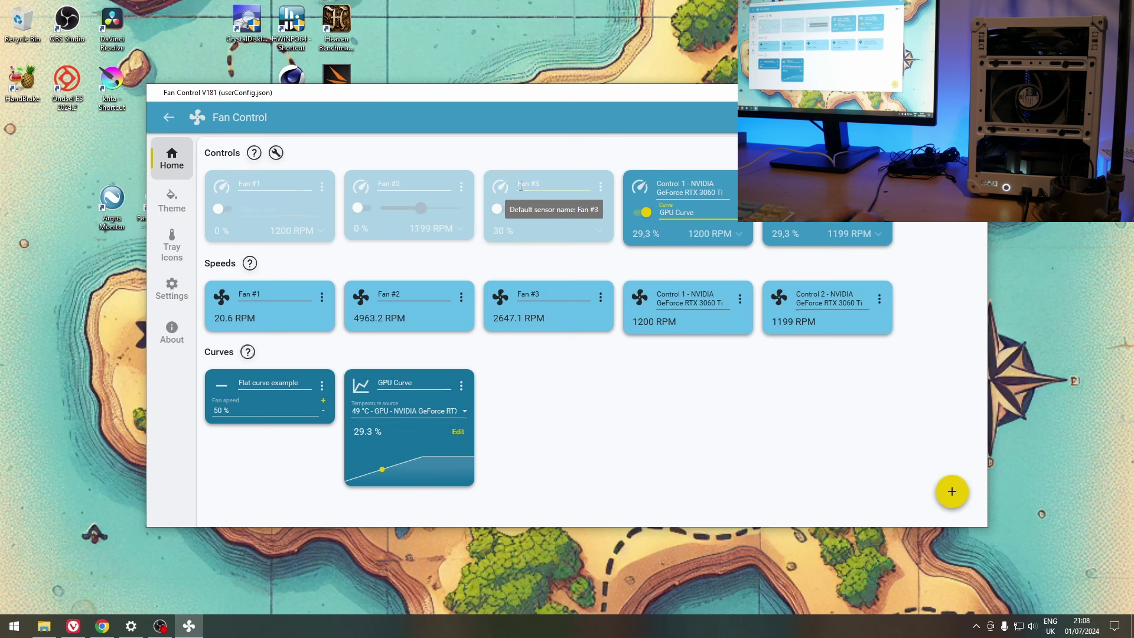
{"action": "left_click", "coordinate": [498, 208]}
{"action": "left_click", "coordinate": [358, 209]}
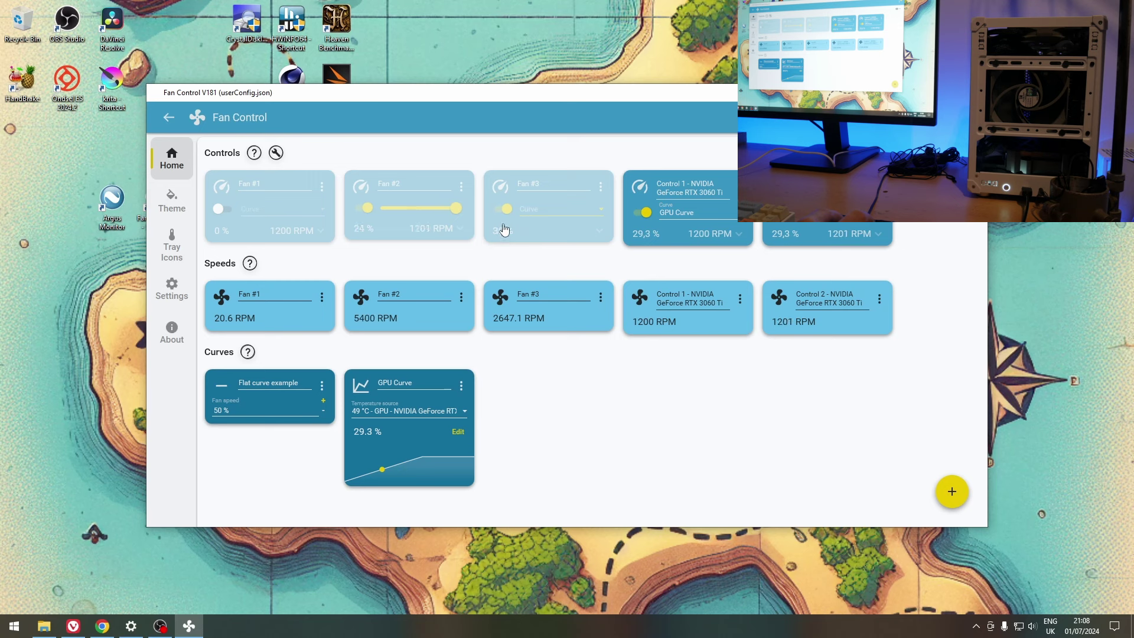
{"action": "left_click", "coordinate": [360, 208]}
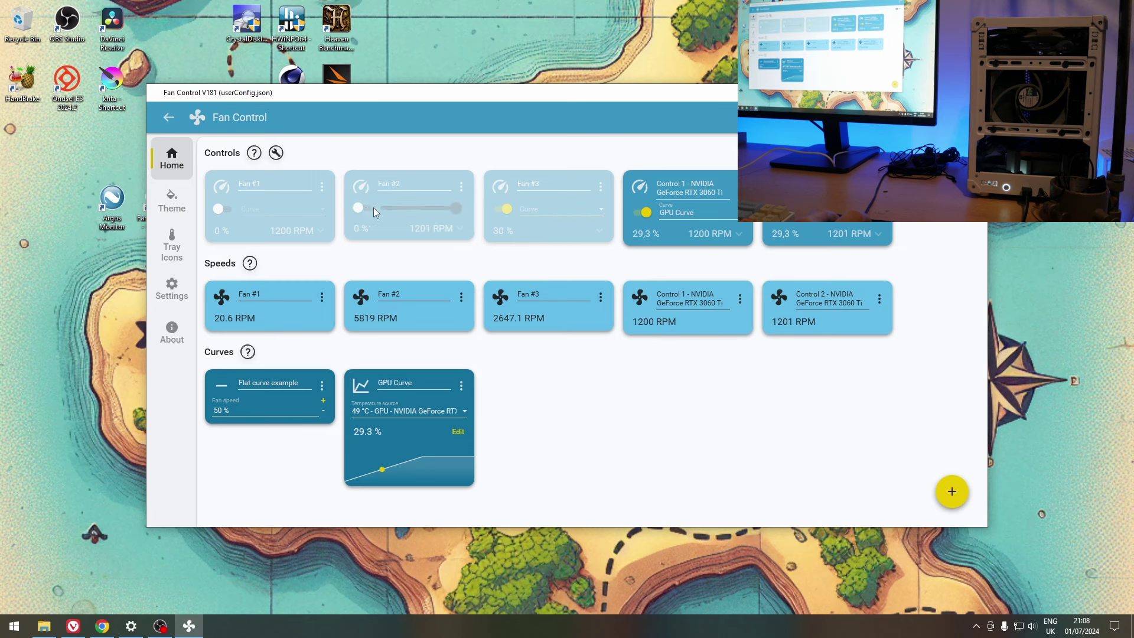
{"action": "left_click", "coordinate": [507, 209]}
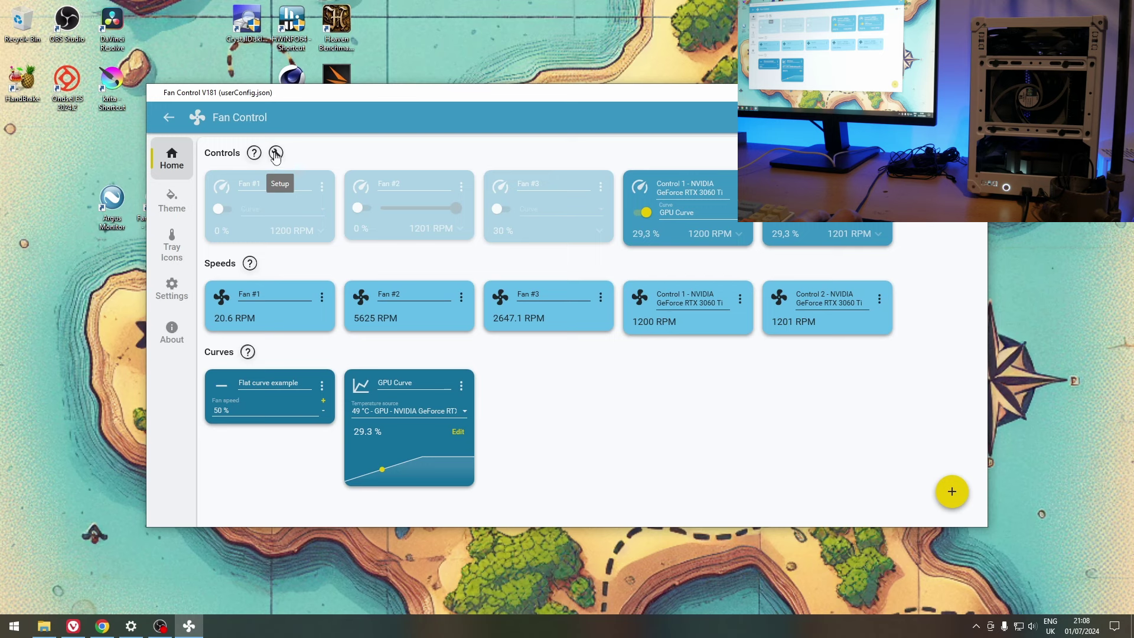
{"action": "left_click", "coordinate": [275, 154]}
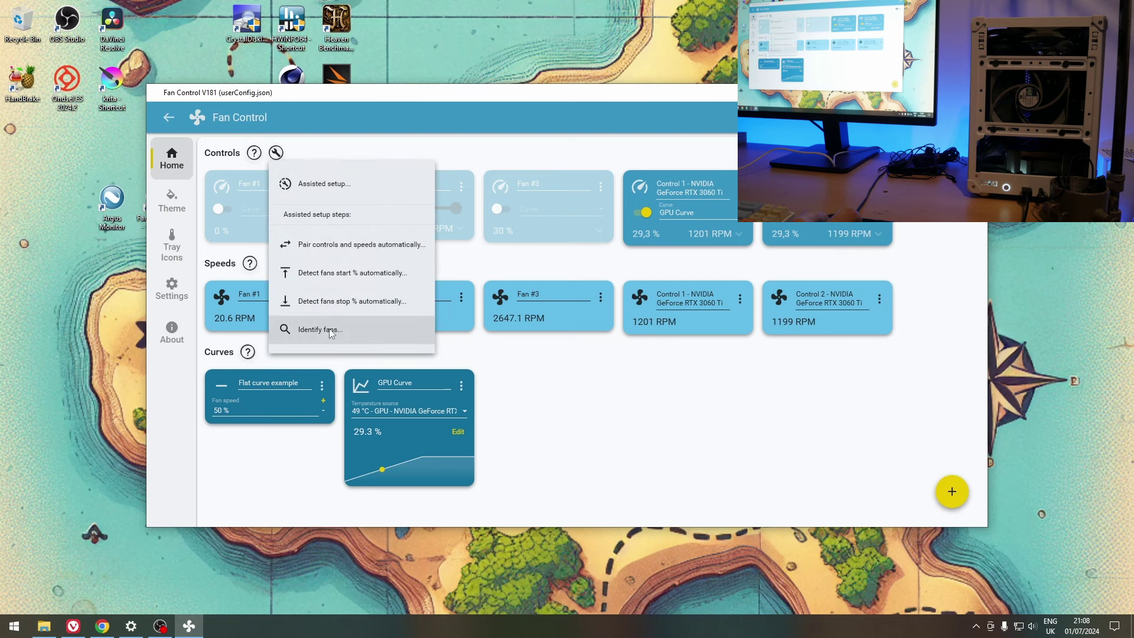
{"action": "left_click", "coordinate": [330, 332]}
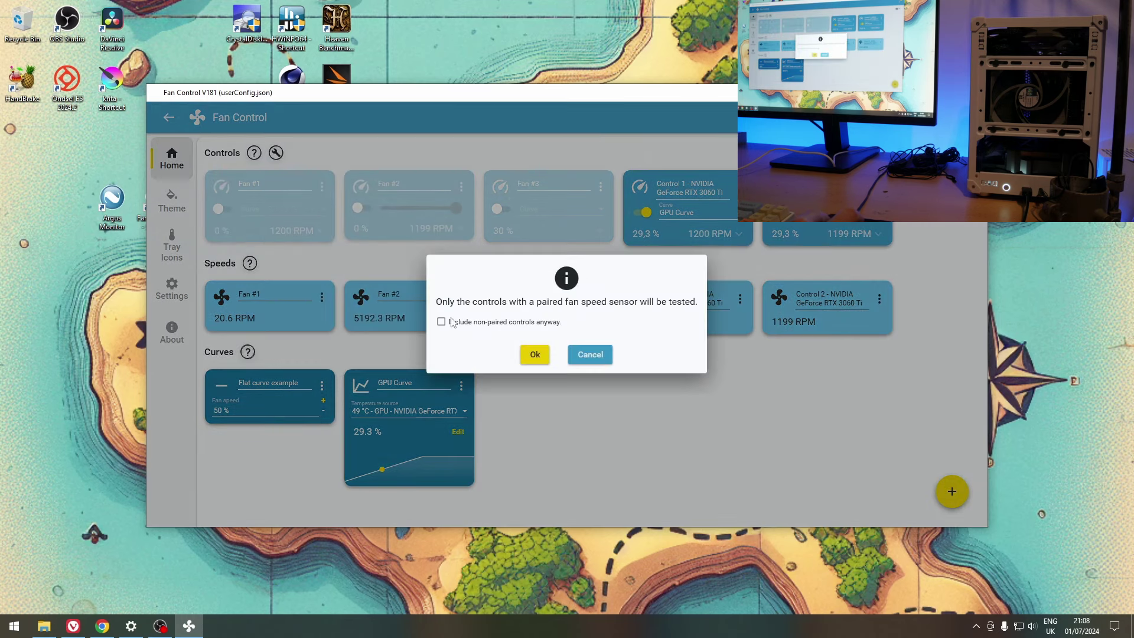
{"action": "left_click", "coordinate": [441, 323]}
{"action": "left_click", "coordinate": [533, 354]}
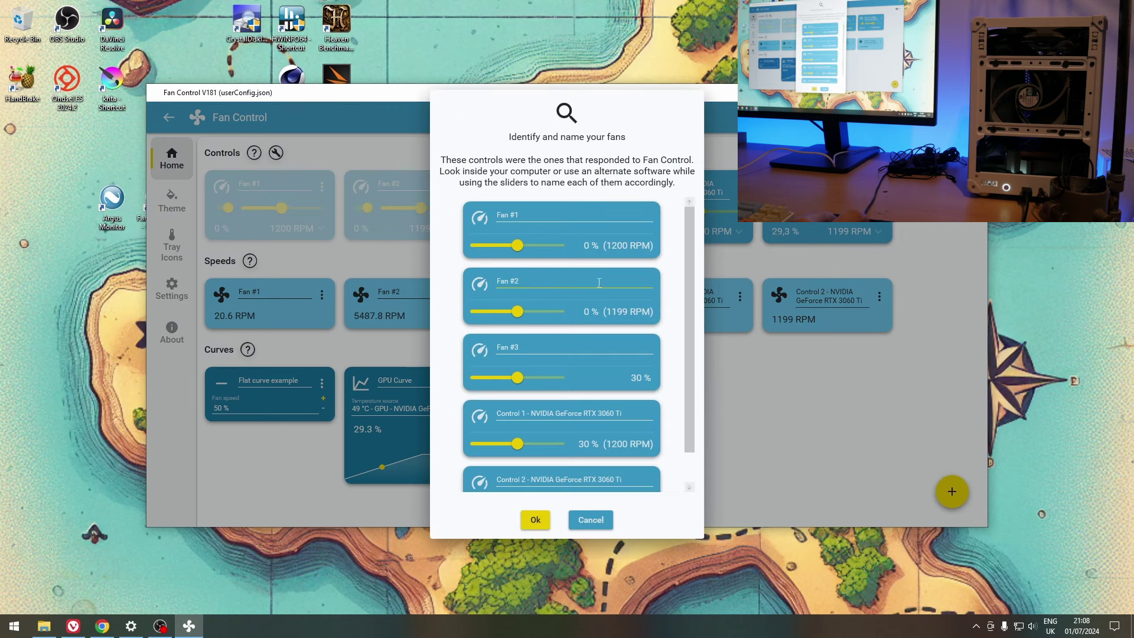
{"action": "left_click_drag", "start_coordinate": [518, 246], "coordinate": [560, 246]}
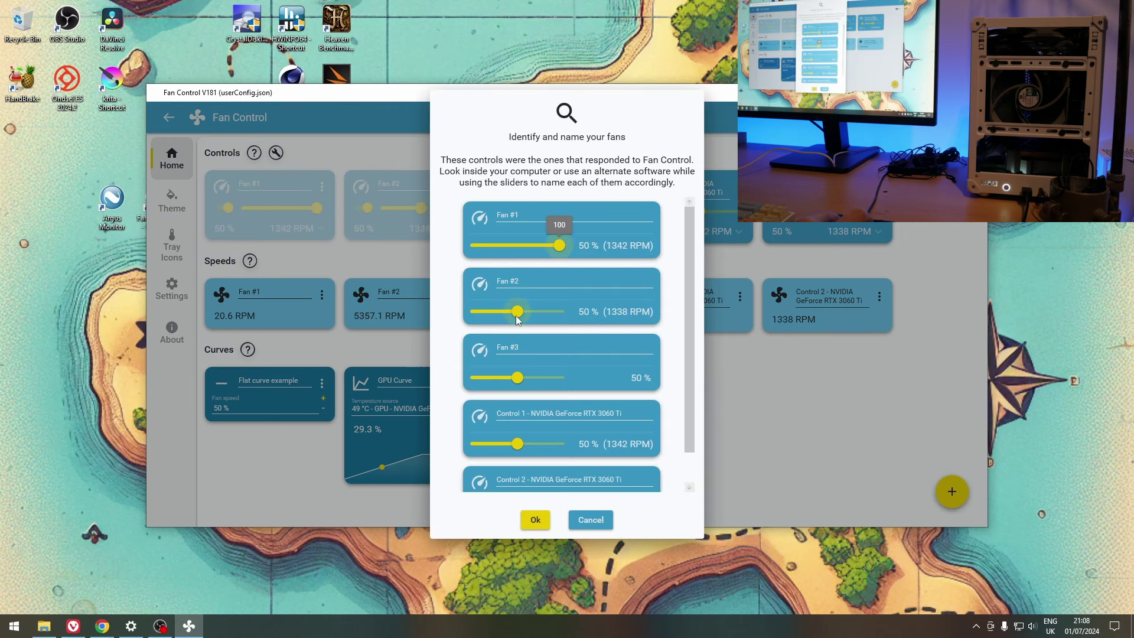
{"action": "left_click_drag", "start_coordinate": [518, 312], "coordinate": [559, 312]}
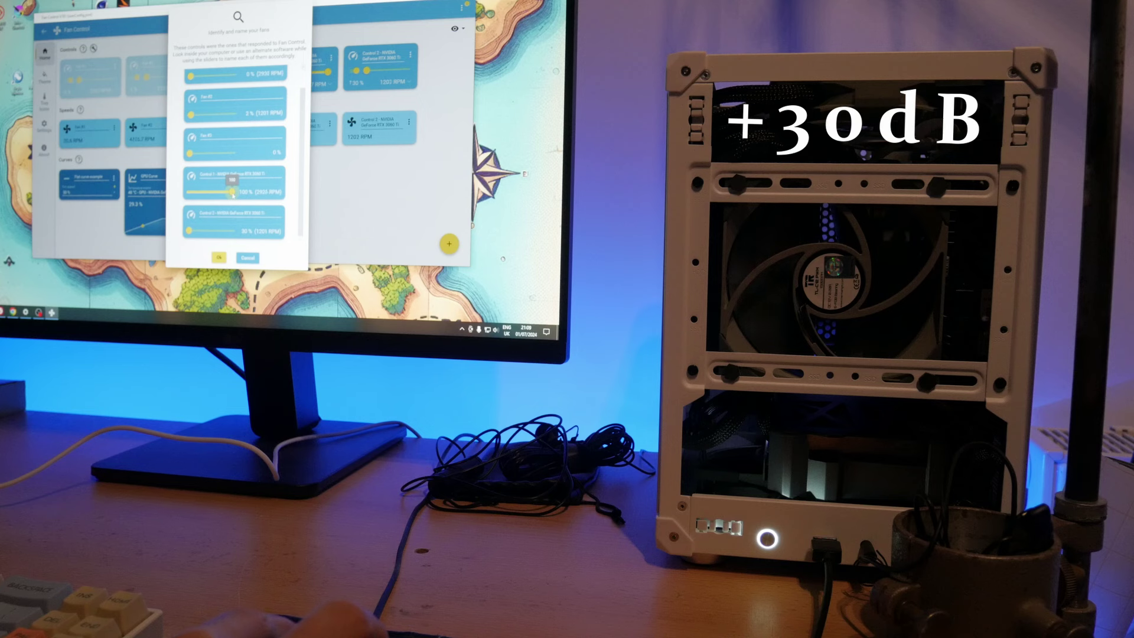
{"action": "left_click_drag", "start_coordinate": [233, 190], "coordinate": [189, 191]}
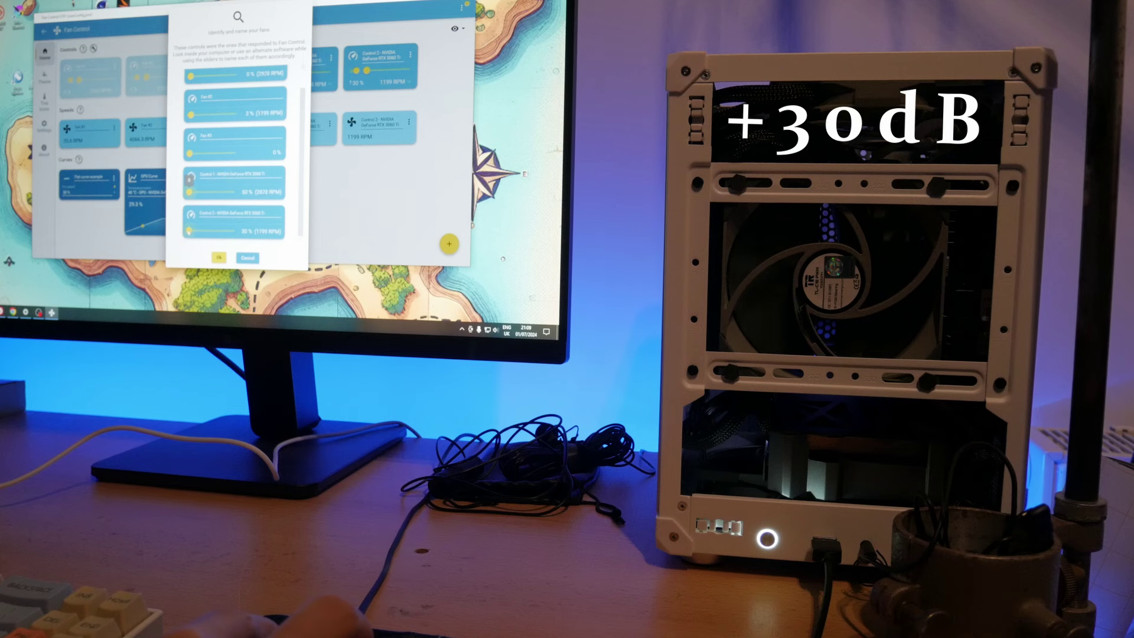
{"action": "left_click_drag", "start_coordinate": [189, 230], "coordinate": [233, 230]}
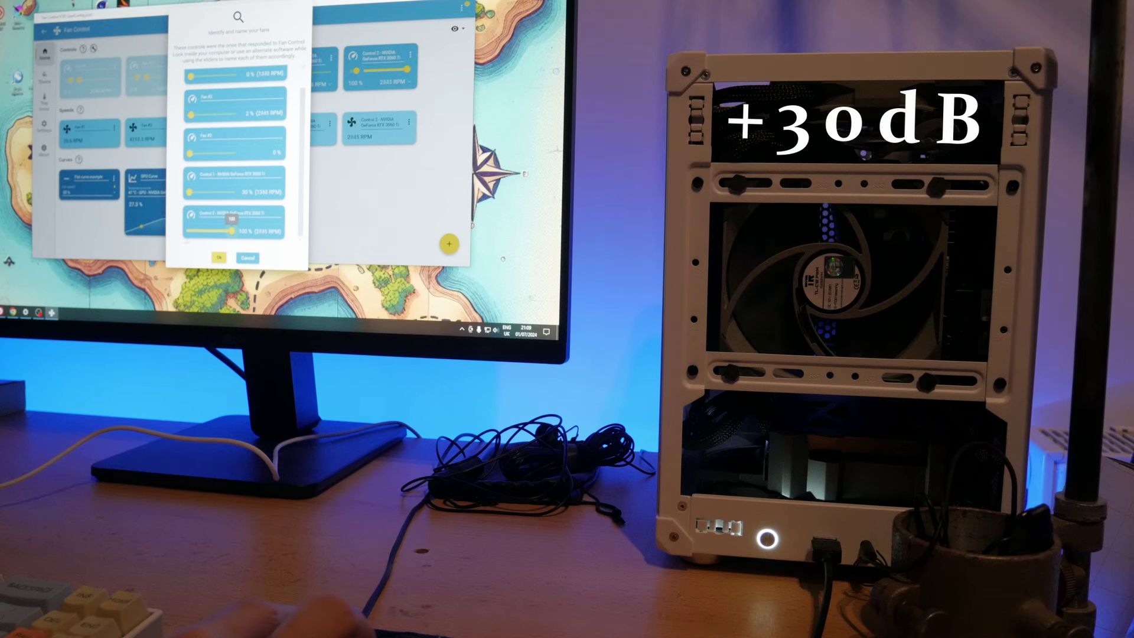
{"action": "left_click_drag", "start_coordinate": [232, 229], "coordinate": [188, 230]}
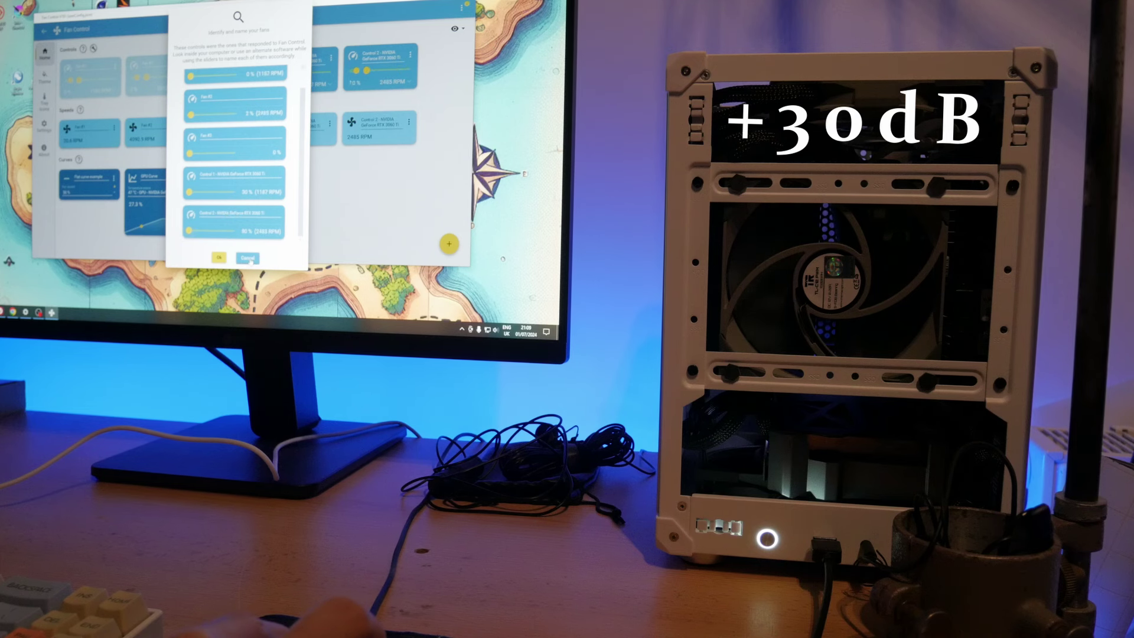
{"action": "left_click", "coordinate": [248, 259]}
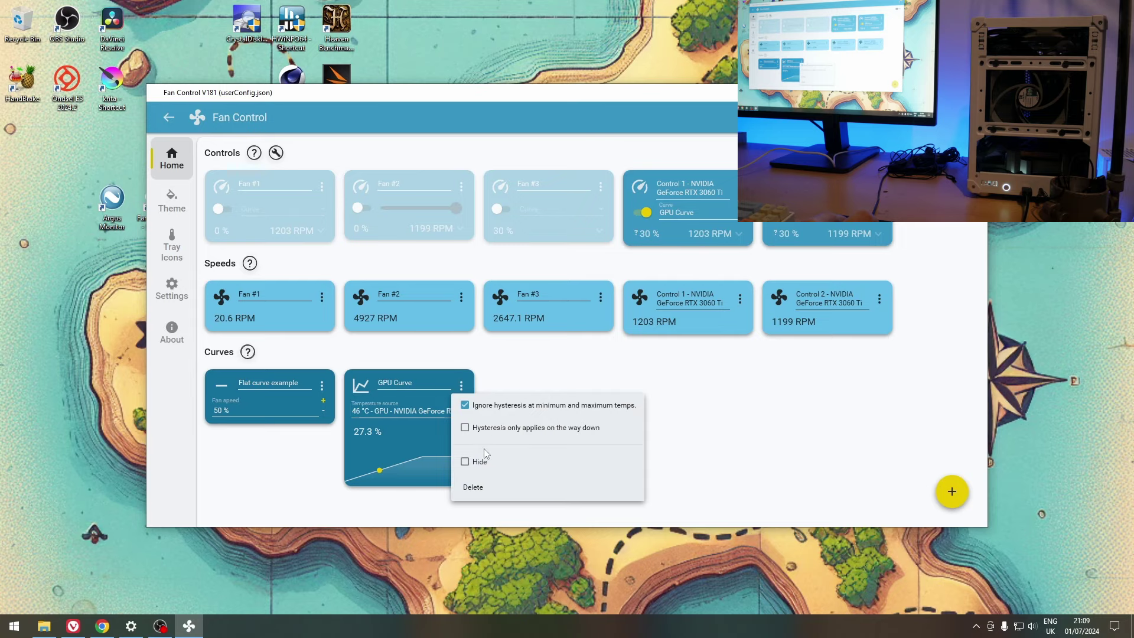
{"action": "left_click", "coordinate": [461, 436]}
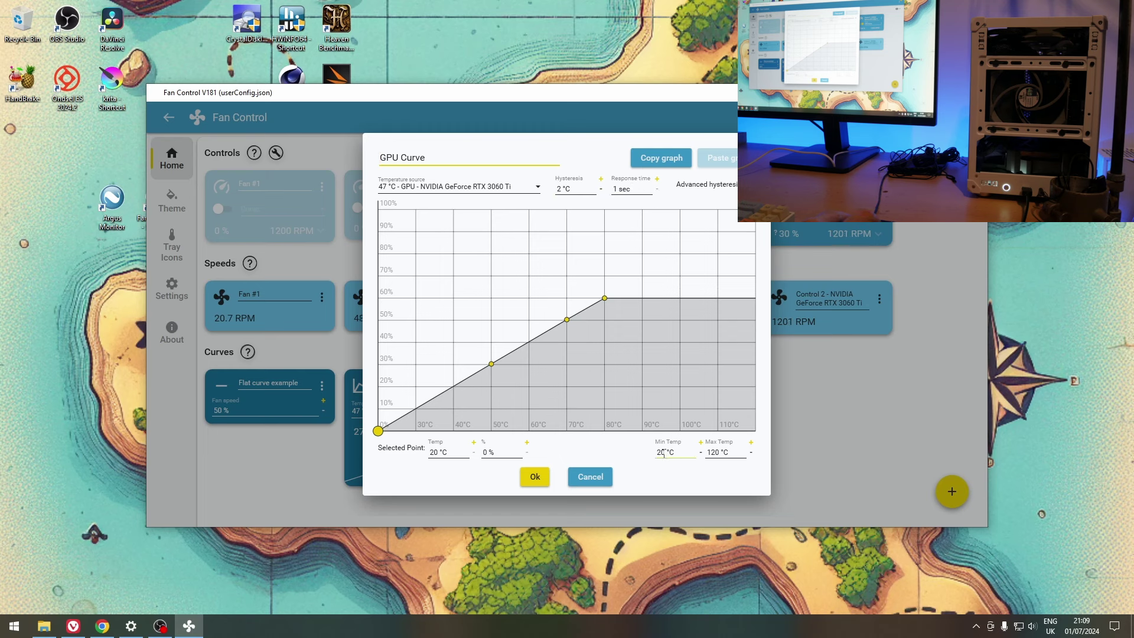
{"action": "left_click", "coordinate": [722, 452]}
{"action": "left_click", "coordinate": [491, 364]}
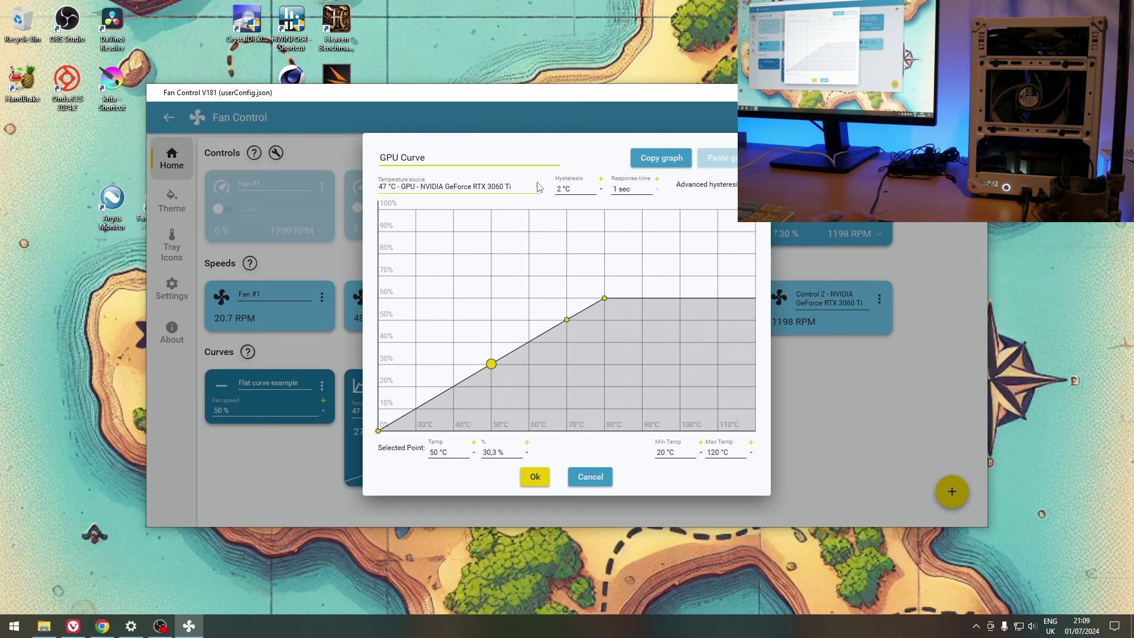
{"action": "left_click", "coordinate": [459, 186]}
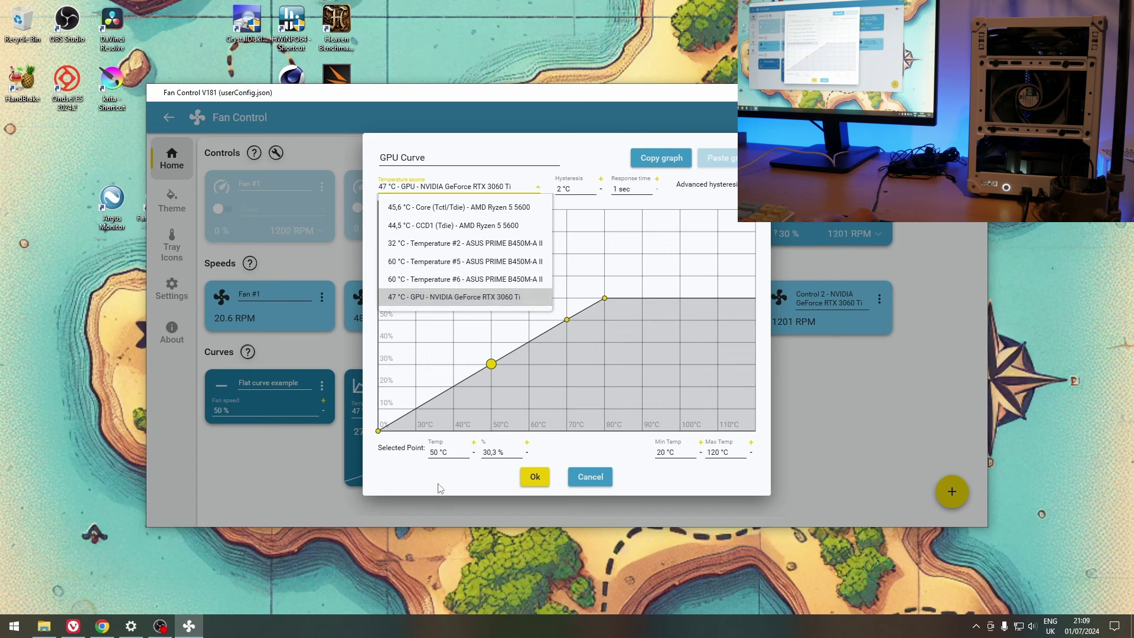
{"action": "left_click", "coordinate": [588, 477]}
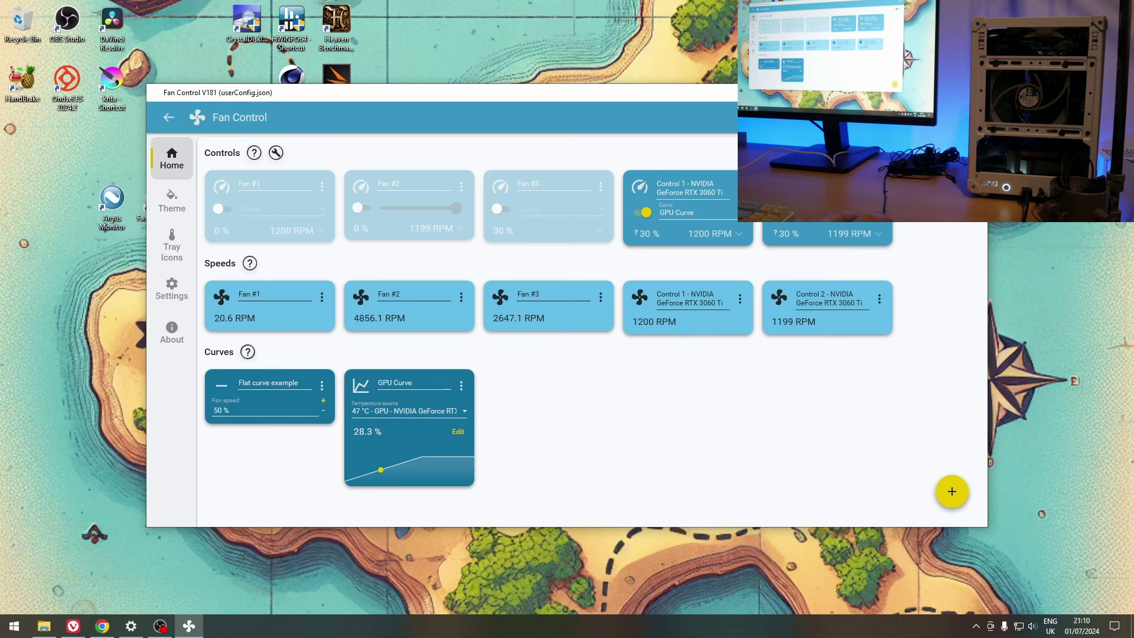
Step: Close Fan Control, bring up the Argus Monitor webpage and read its free 30-day evaluation note
{"action": "key", "text": "alt+F4"}
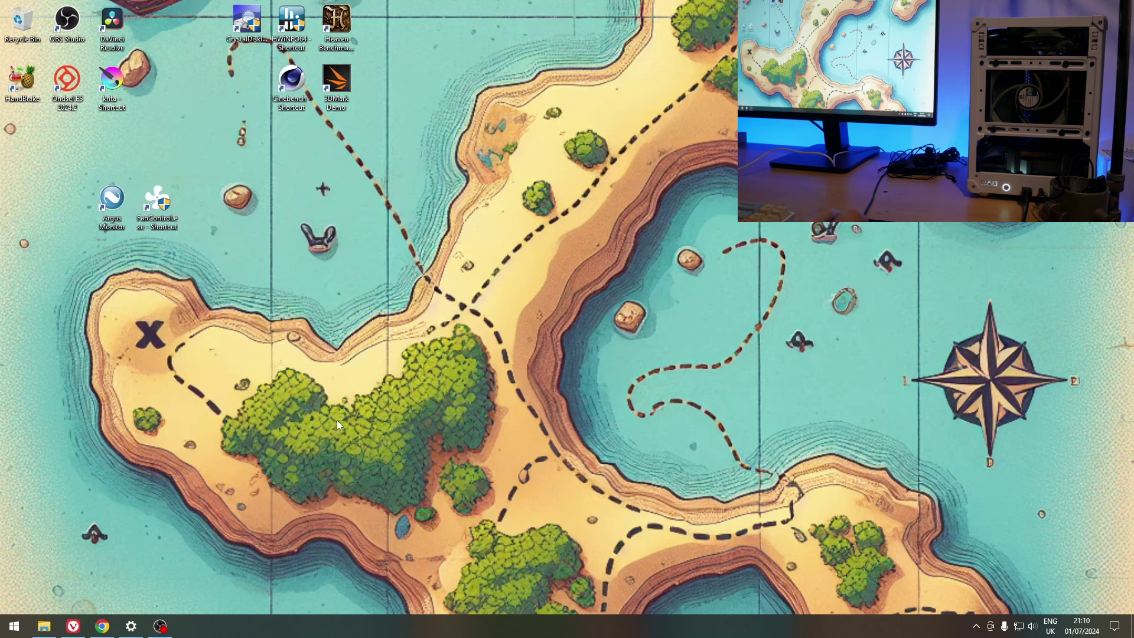
{"action": "left_click", "coordinate": [102, 221]}
{"action": "left_click", "coordinate": [73, 626]}
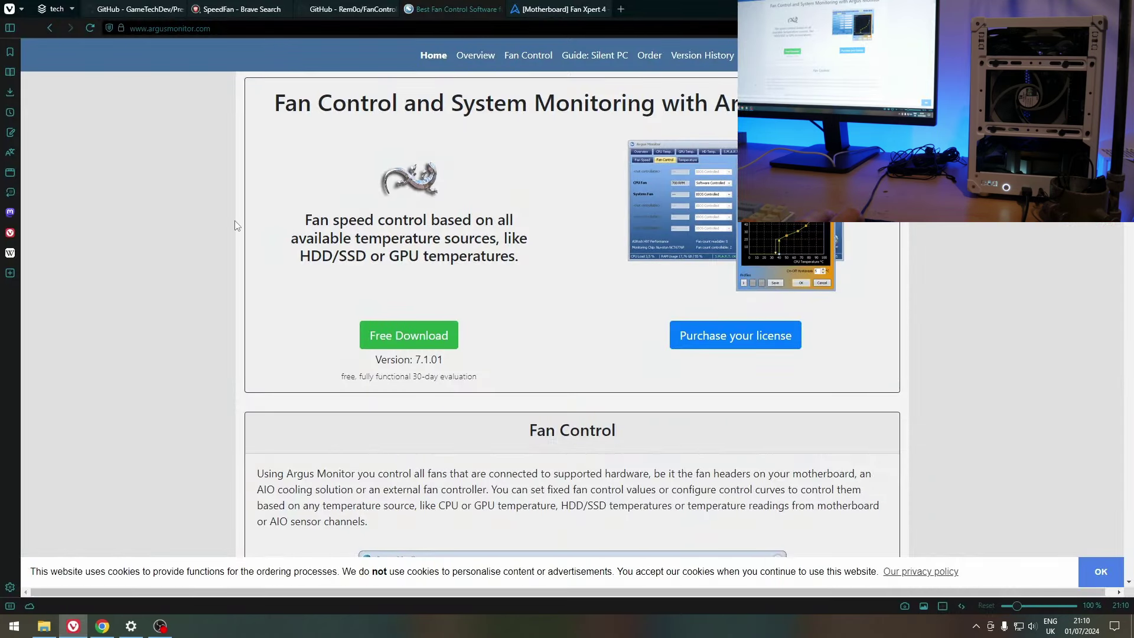
{"action": "left_click_drag", "start_coordinate": [339, 376], "coordinate": [497, 382]}
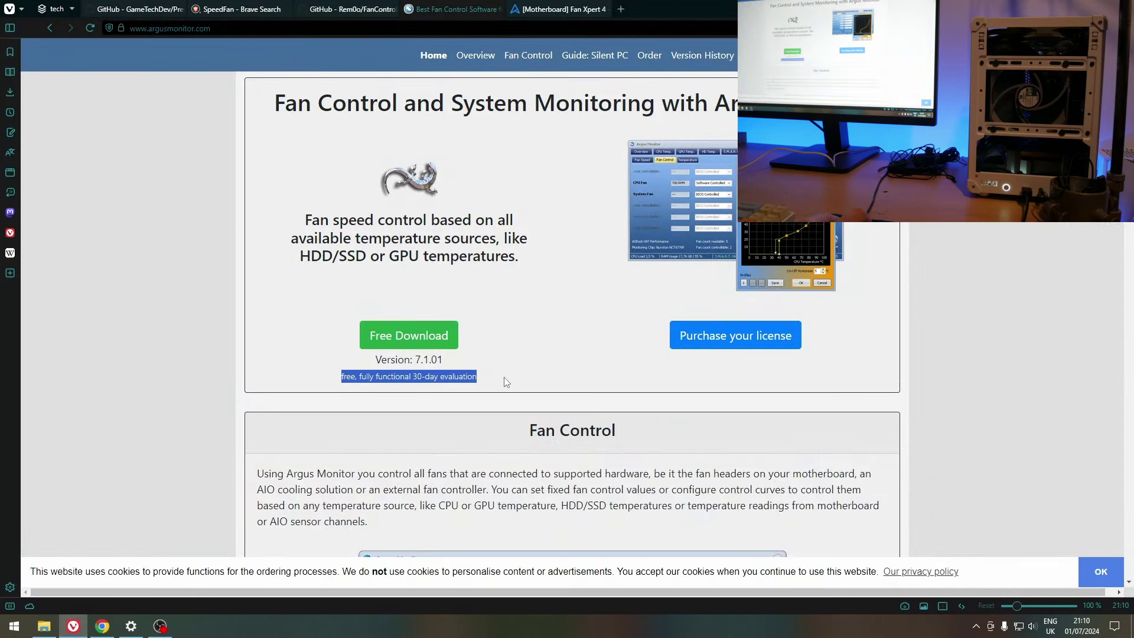
{"action": "left_click", "coordinate": [494, 381]}
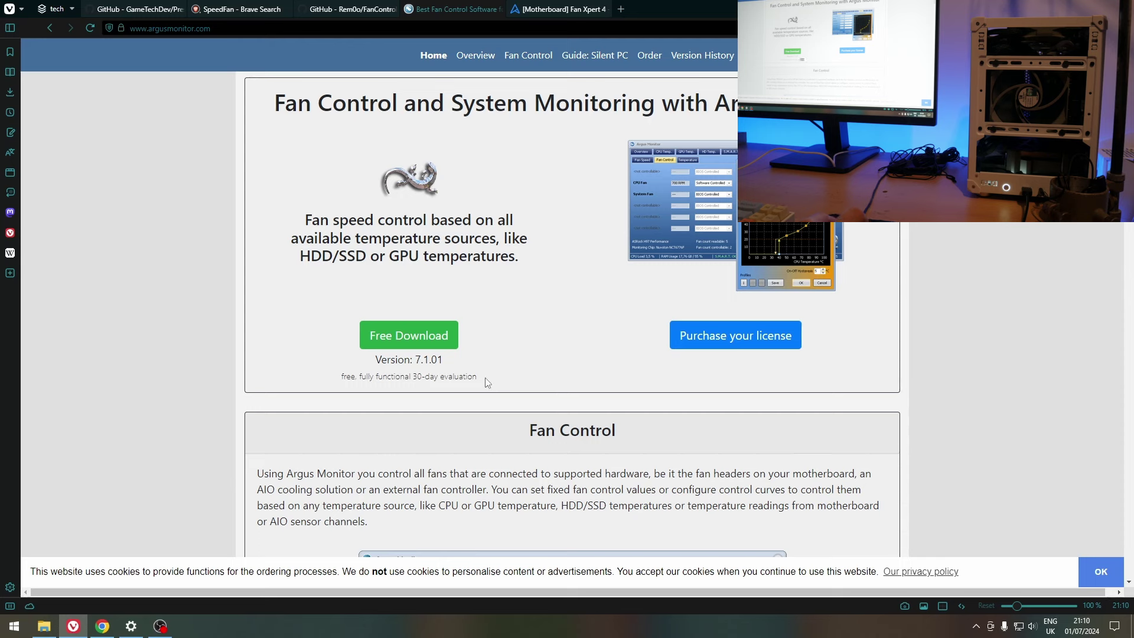
{"action": "left_click_drag", "start_coordinate": [484, 382], "coordinate": [432, 379]}
{"action": "left_click", "coordinate": [496, 383]}
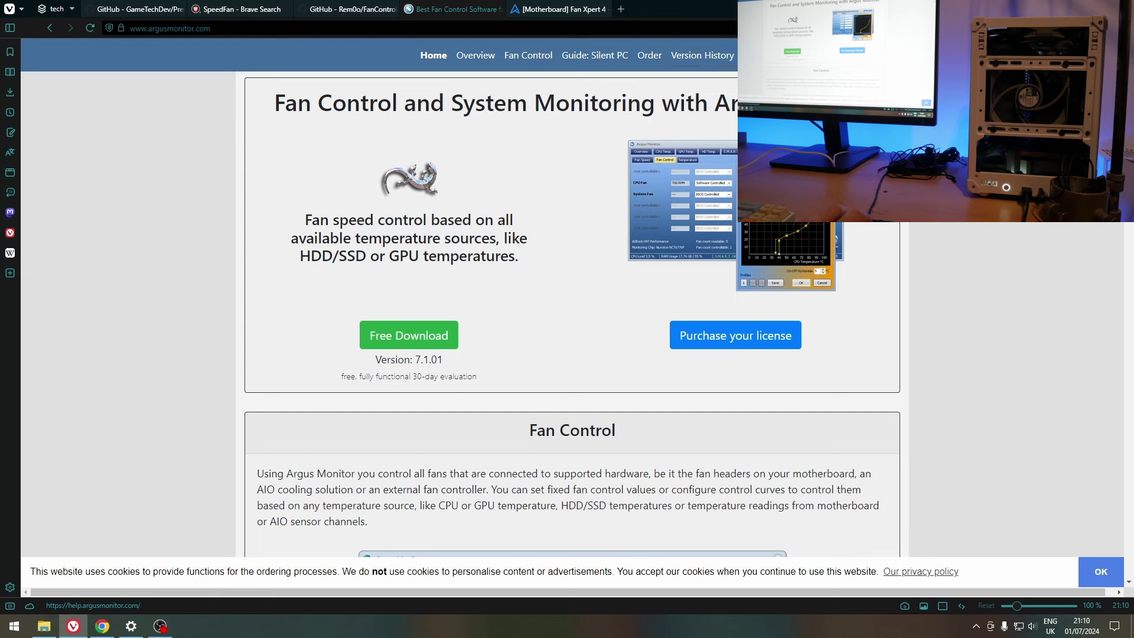
Step: Read the Argus Monitor license order page, including the 10.45 and 3-year maintenance renewal prices
{"action": "left_click", "coordinate": [649, 58]}
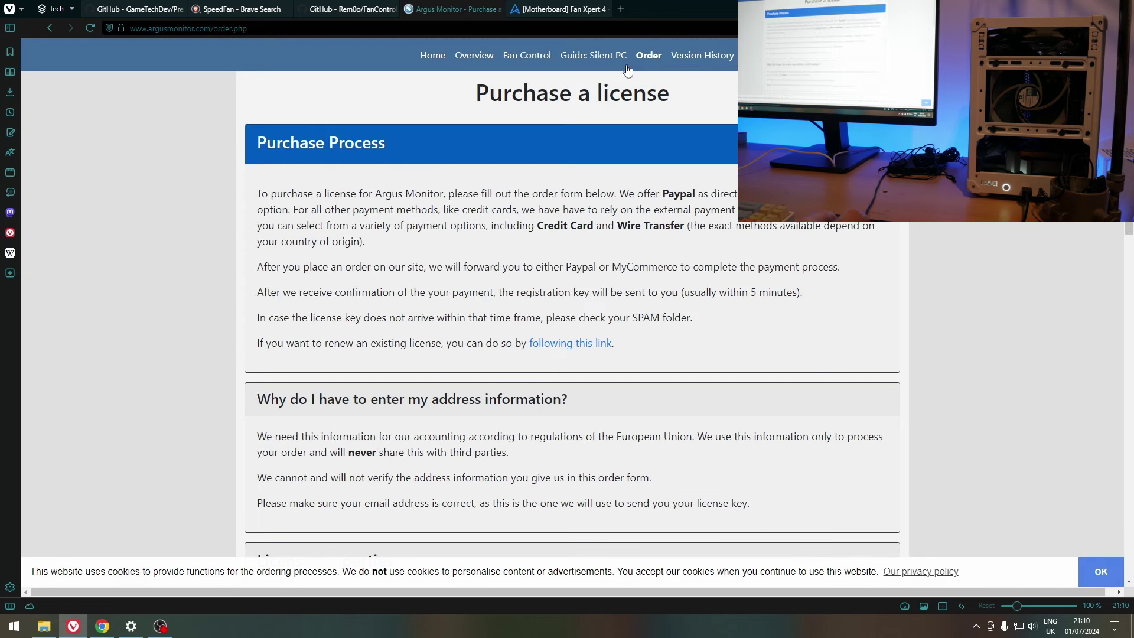
{"action": "left_click_drag", "start_coordinate": [476, 94], "coordinate": [669, 96]}
{"action": "scroll", "coordinate": [667, 140], "scroll_direction": "down", "scroll_amount": 3}
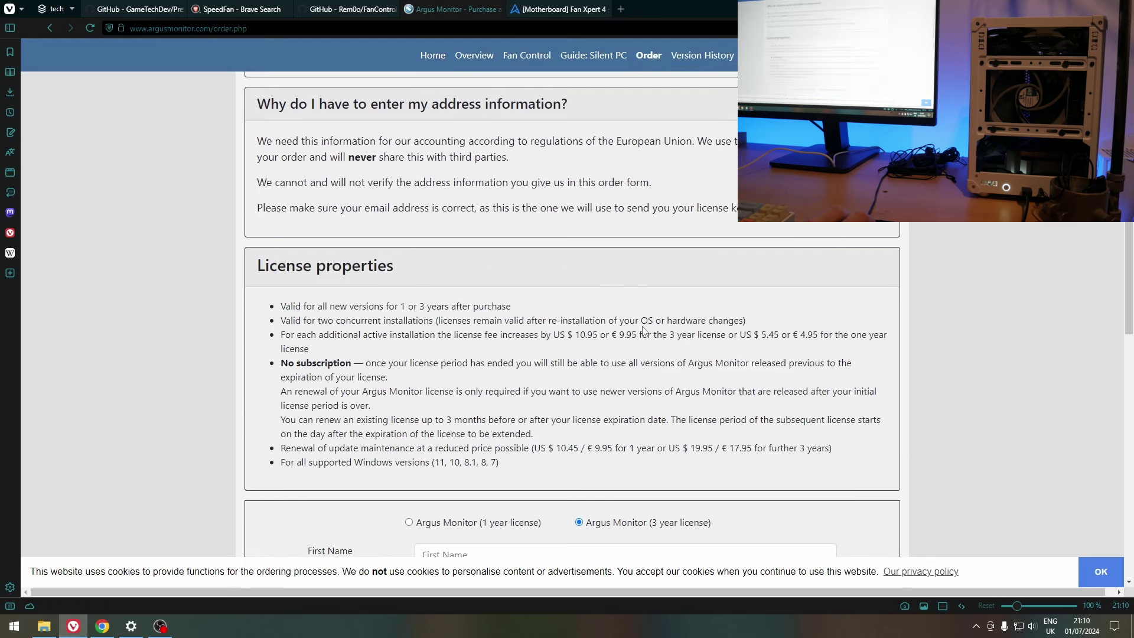
{"action": "scroll", "coordinate": [638, 332], "scroll_direction": "down", "scroll_amount": 1}
{"action": "left_click_drag", "start_coordinate": [305, 330], "coordinate": [518, 332]}
{"action": "left_click", "coordinate": [533, 343]}
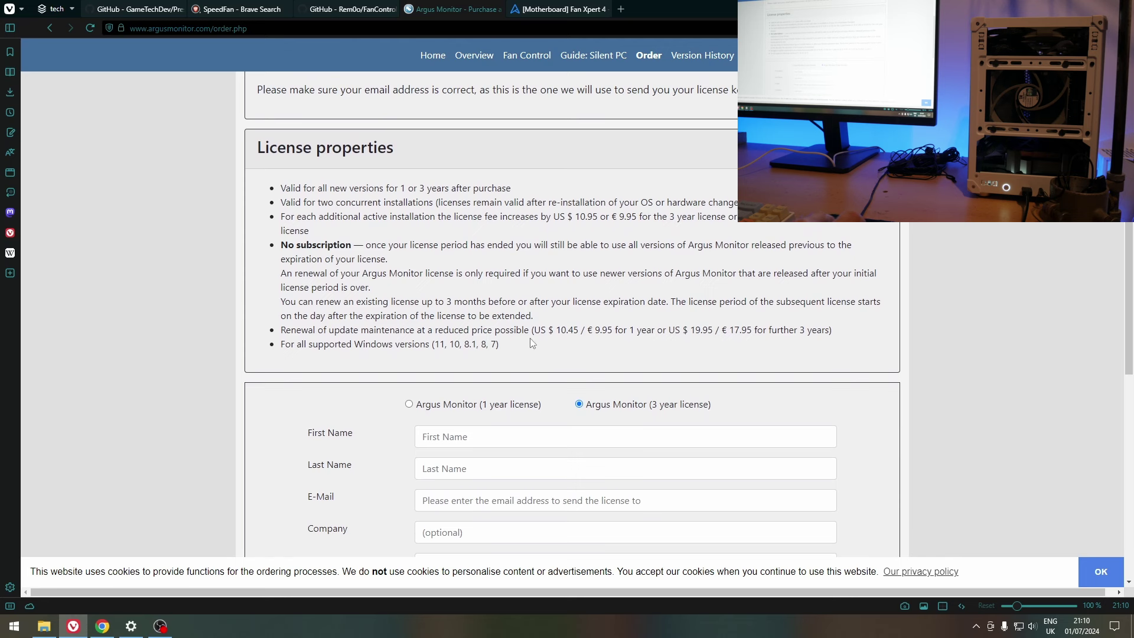
{"action": "double_click", "coordinate": [568, 331]}
{"action": "left_click_drag", "start_coordinate": [636, 330], "coordinate": [850, 333]}
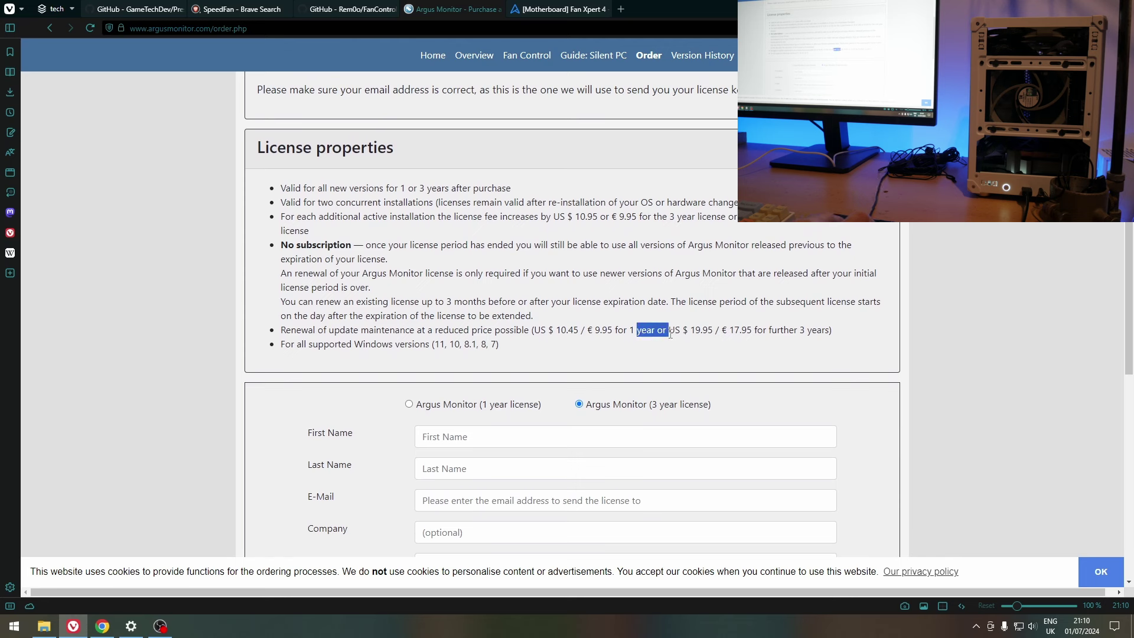
{"action": "left_click", "coordinate": [850, 334]}
{"action": "scroll", "coordinate": [251, 352], "scroll_direction": "down", "scroll_amount": 5}
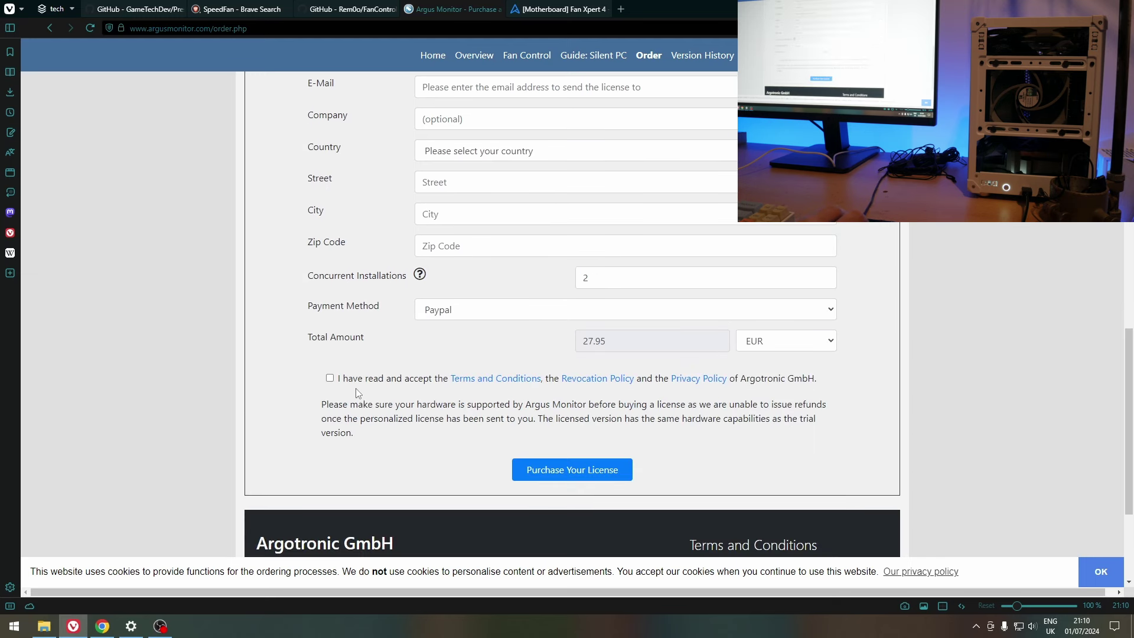
{"action": "scroll", "coordinate": [372, 396], "scroll_direction": "up", "scroll_amount": 4}
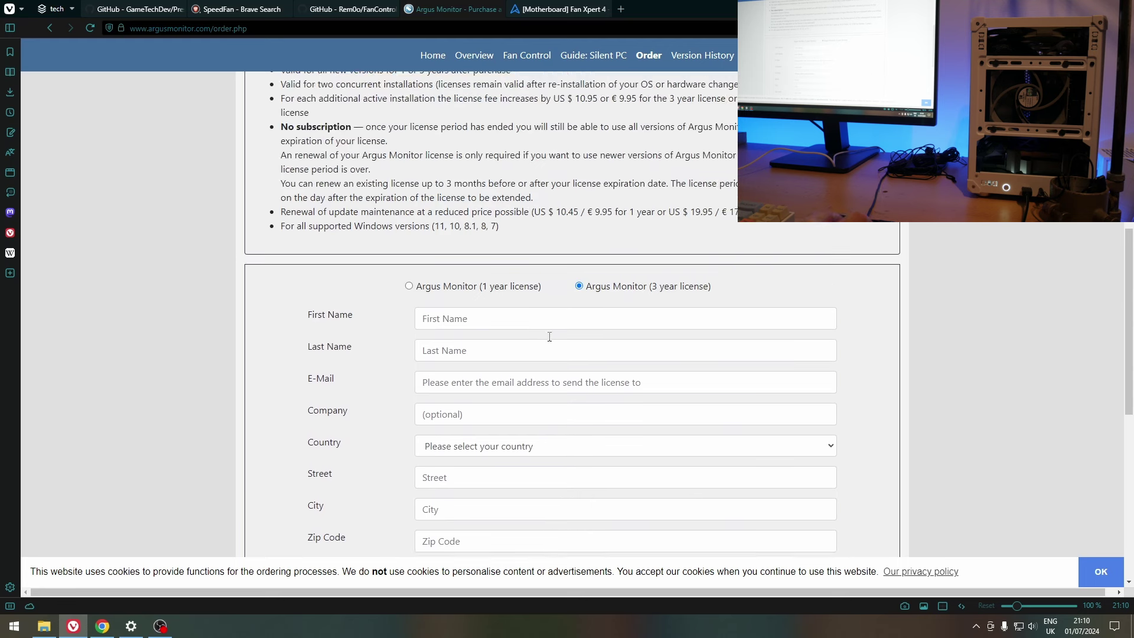
Step: Compare the 1-year and 3-year licenses, settling on 3-year at 27.95 EUR, then minimise the browser
{"action": "left_click", "coordinate": [465, 295]}
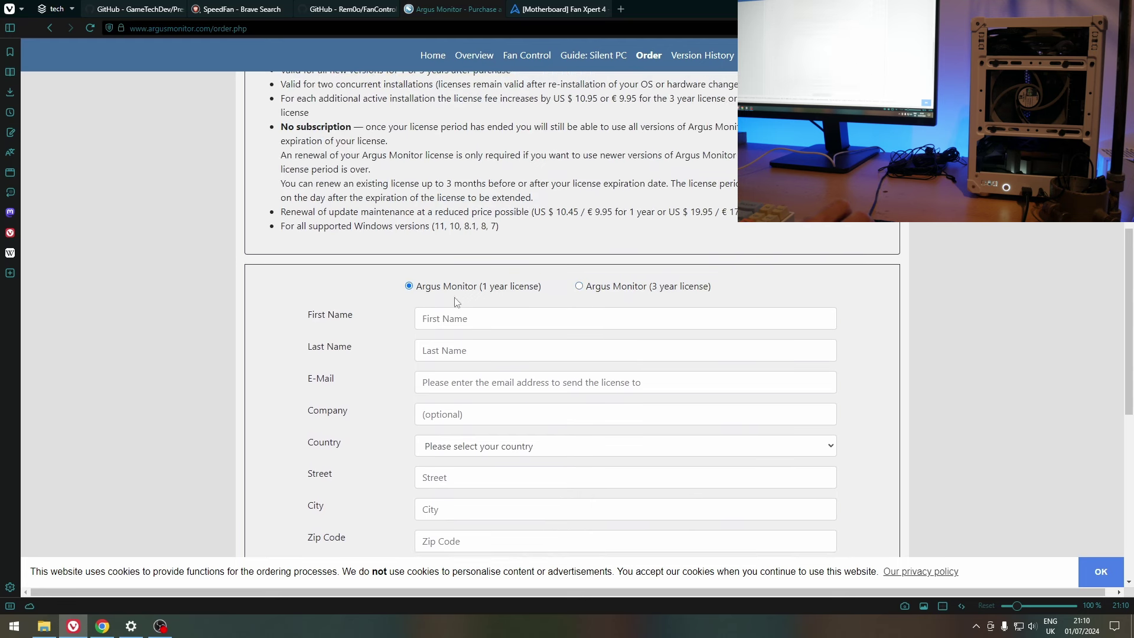
{"action": "scroll", "coordinate": [469, 305], "scroll_direction": "down", "scroll_amount": 3}
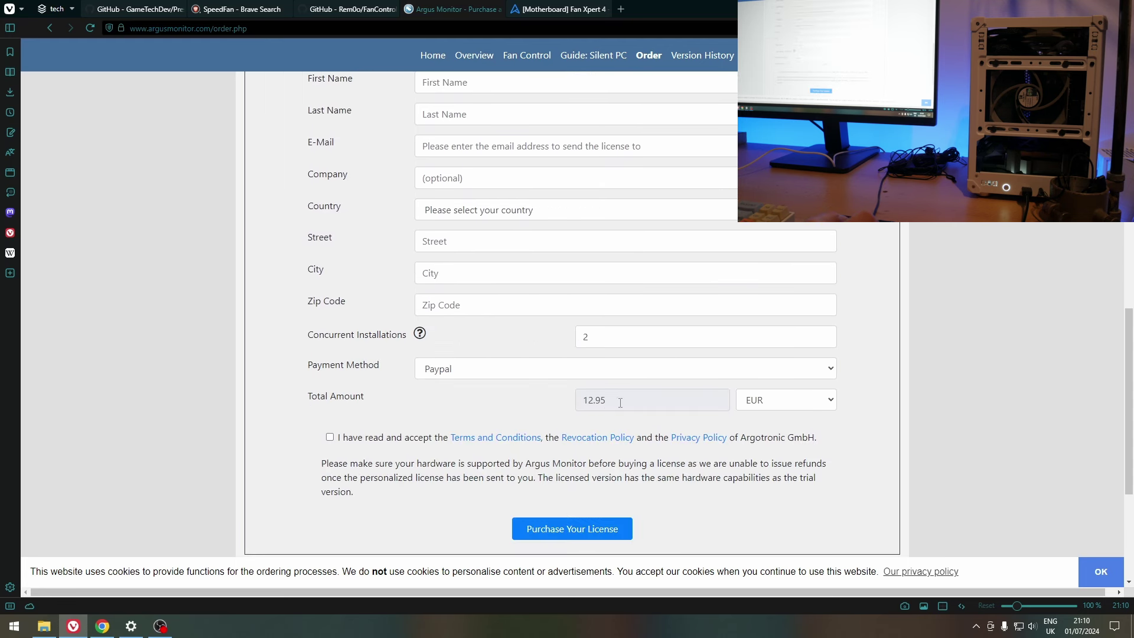
{"action": "left_click", "coordinate": [607, 338]}
{"action": "scroll", "coordinate": [563, 354], "scroll_direction": "up", "scroll_amount": 4}
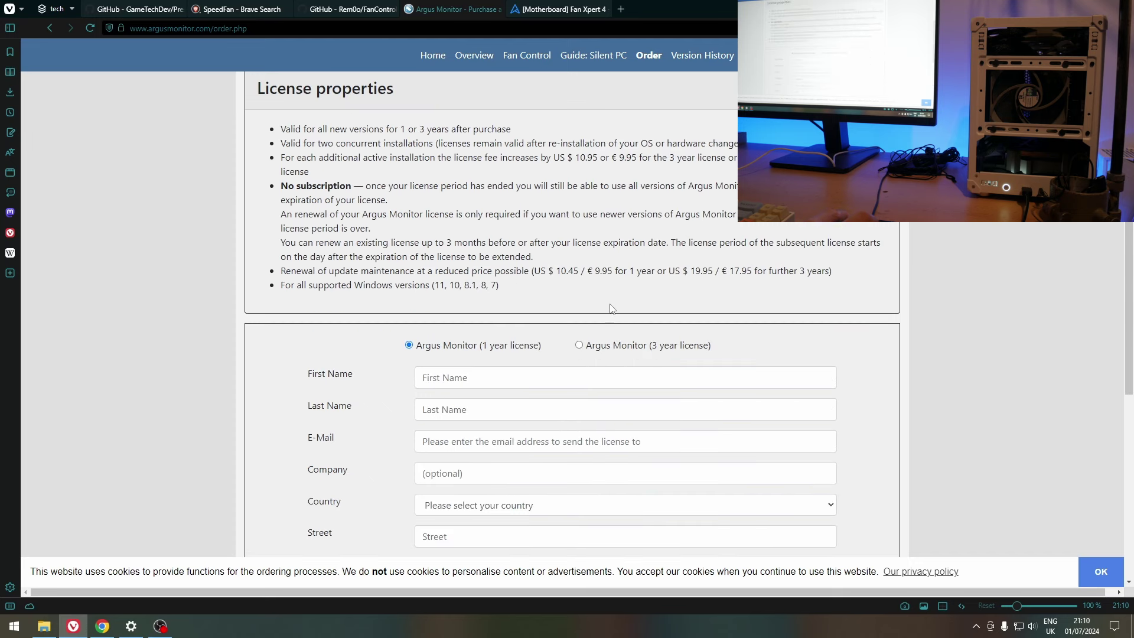
{"action": "left_click", "coordinate": [594, 350]}
{"action": "scroll", "coordinate": [593, 351], "scroll_direction": "down", "scroll_amount": 4}
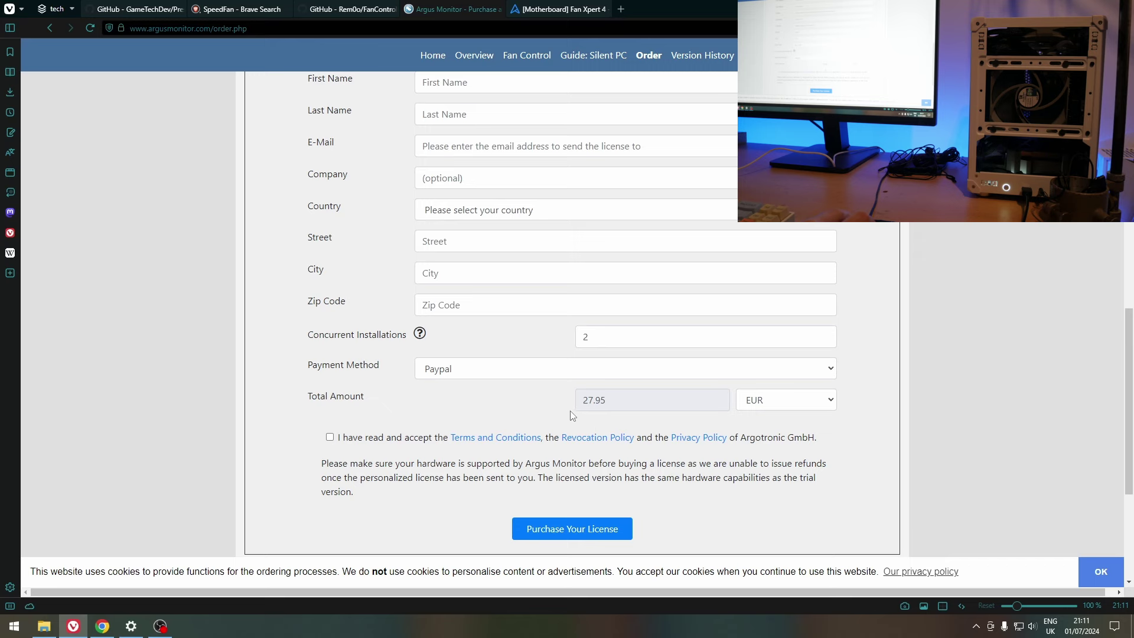
{"action": "left_click", "coordinate": [72, 627]}
Step: Check the hidden tray icons and select the Argus Monitor desktop shortcut
{"action": "left_click", "coordinate": [976, 627]}
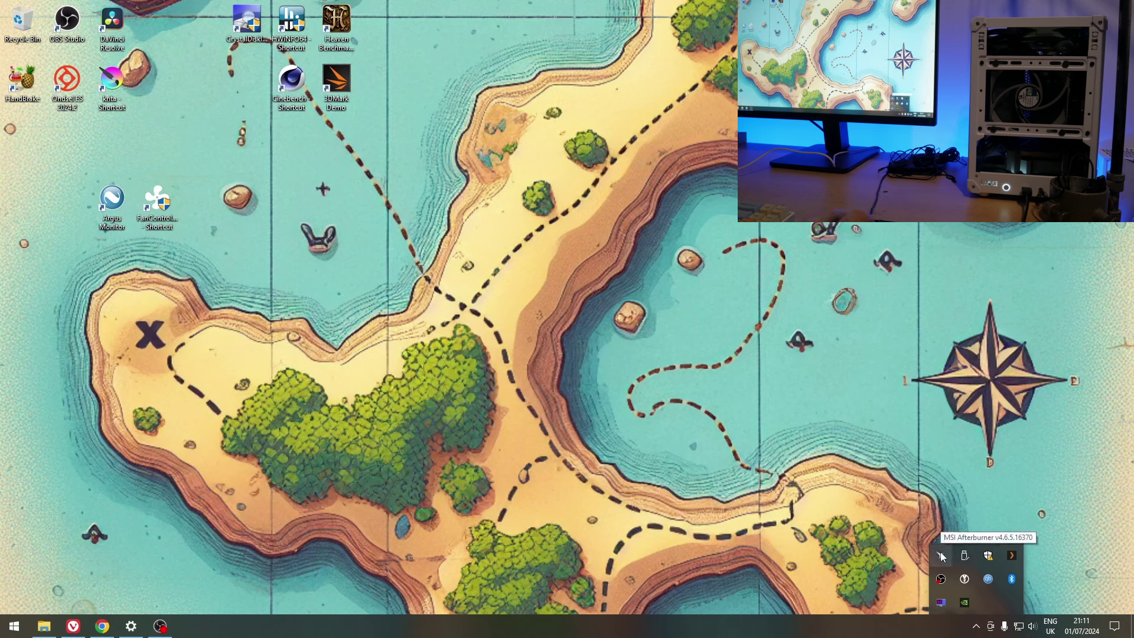
{"action": "left_click", "coordinate": [110, 218]}
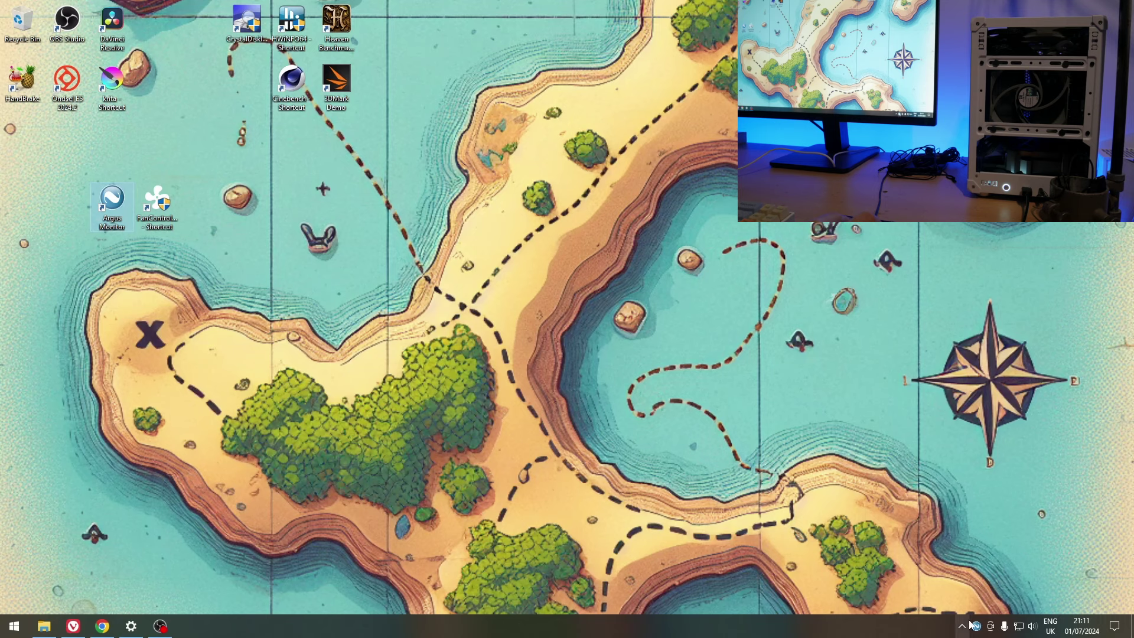
Step: Launch Argus Monitor on Mainboard Fan Control, check the tray icons, and nudge the window right
{"action": "left_click", "coordinate": [973, 625]}
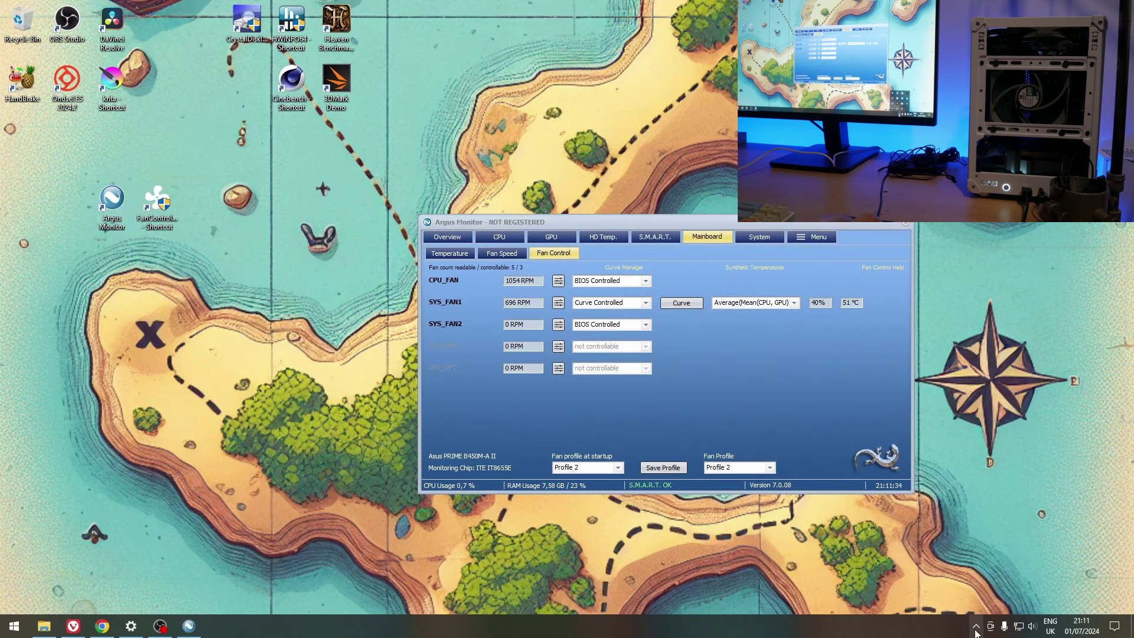
{"action": "left_click", "coordinate": [975, 629]}
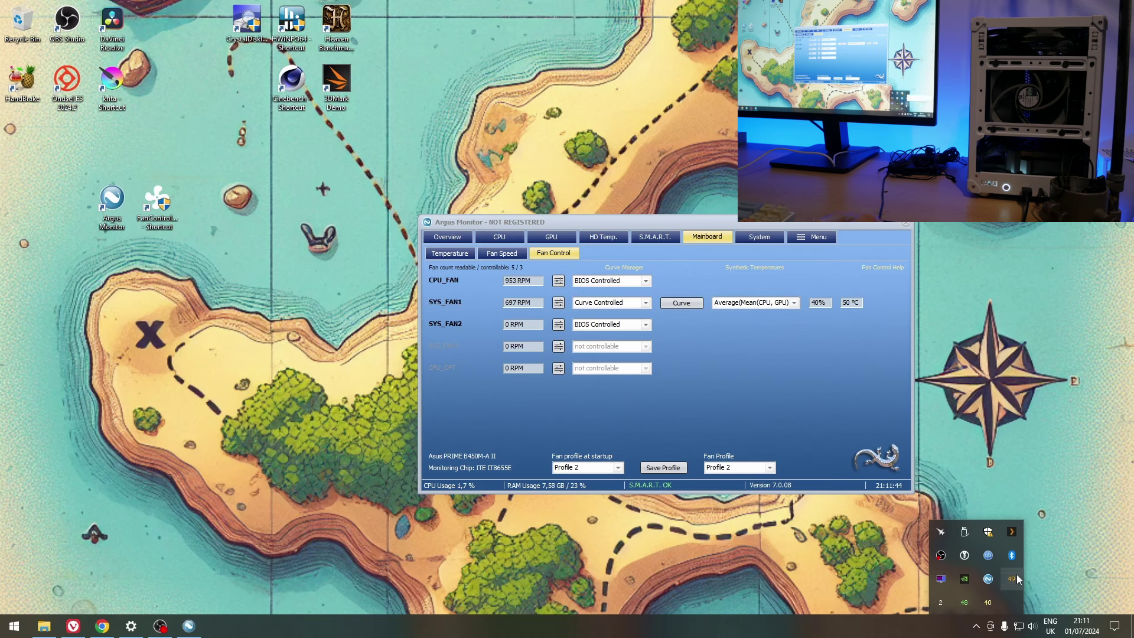
{"action": "left_click", "coordinate": [767, 397]}
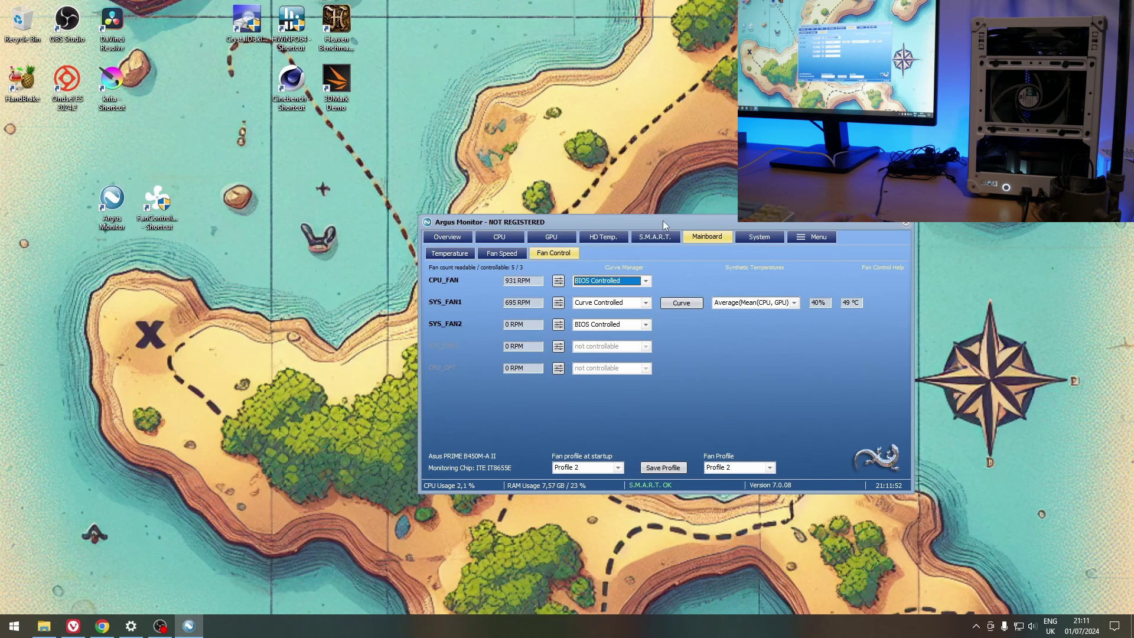
{"action": "left_click_drag", "start_coordinate": [662, 220], "coordinate": [685, 211]}
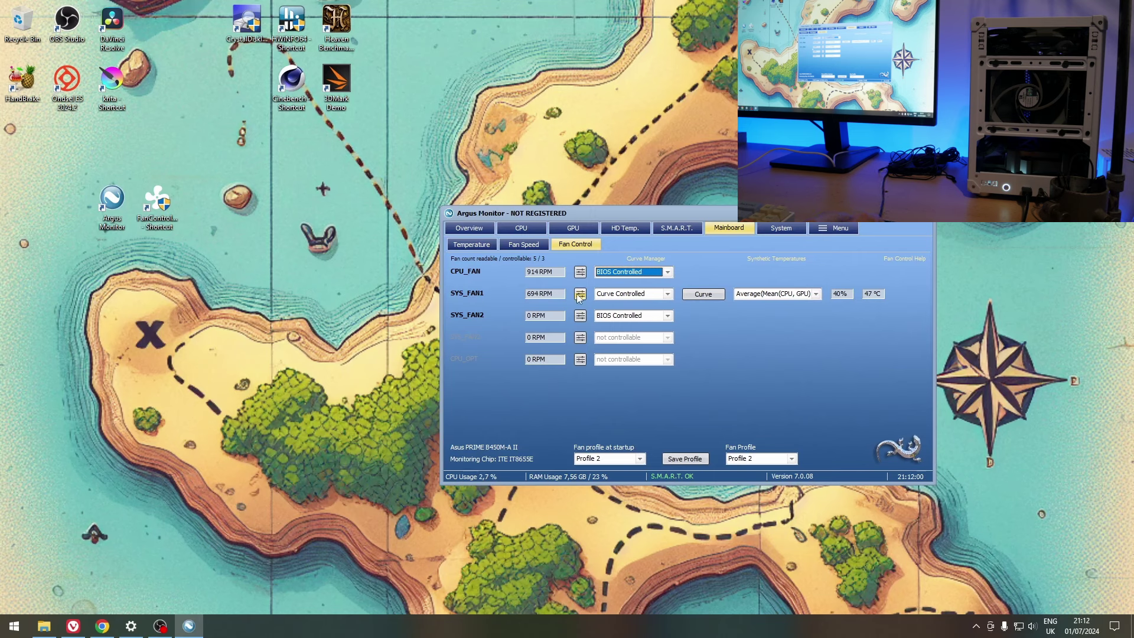
Step: Create a new fan curve named 'flat' for SYS_FAN1
{"action": "left_click", "coordinate": [815, 296]}
{"action": "left_click", "coordinate": [717, 299]}
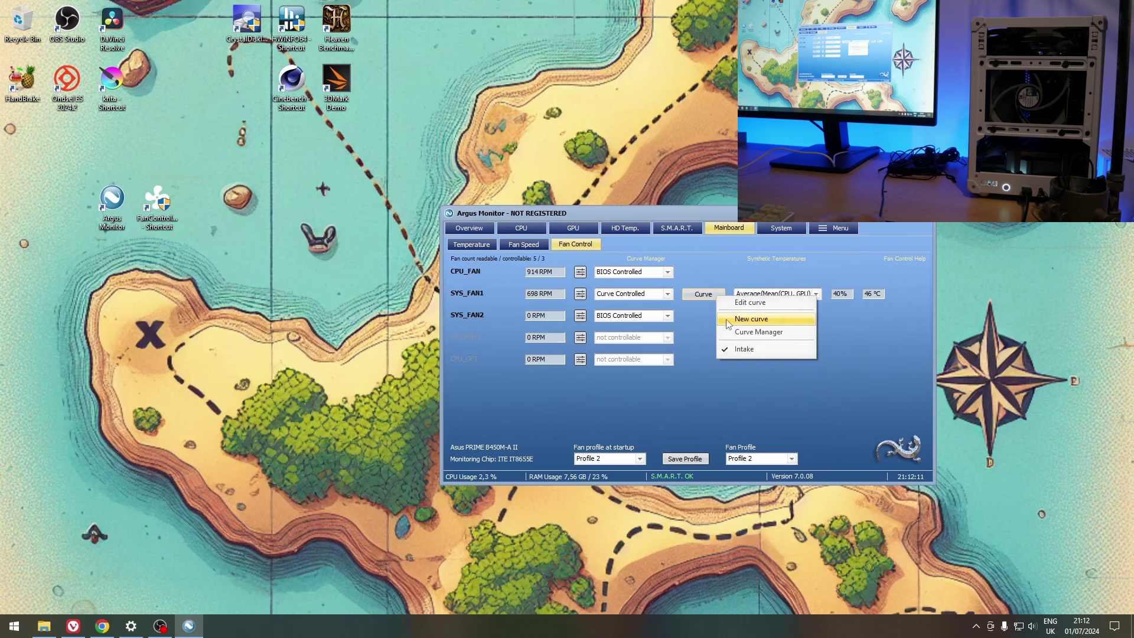
{"action": "left_click", "coordinate": [750, 319]}
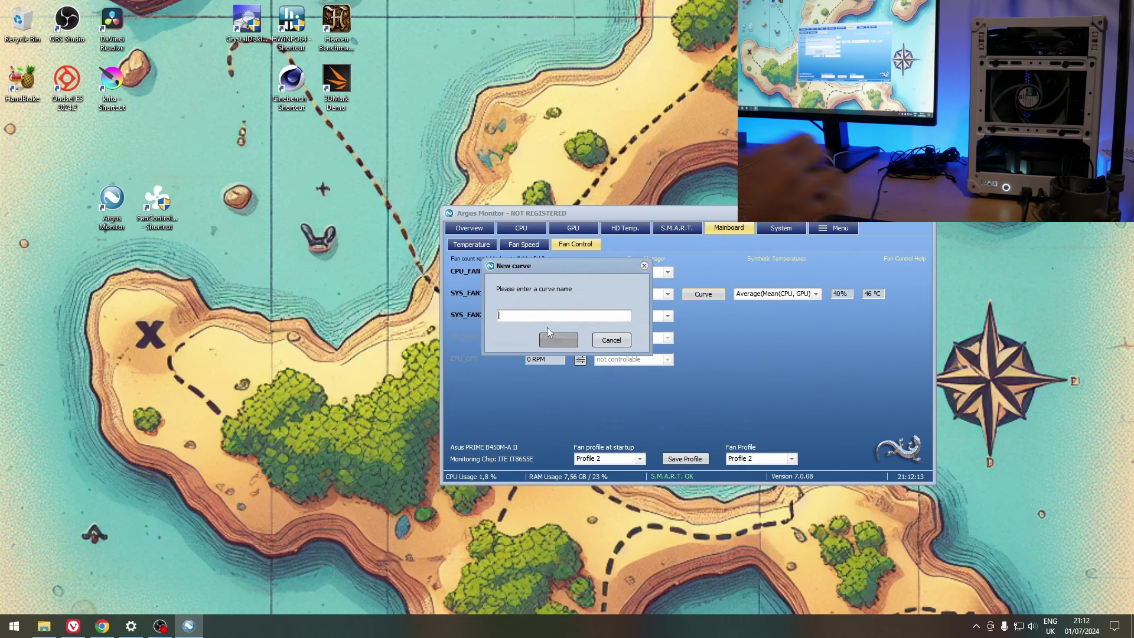
{"action": "type", "text": "flat"}
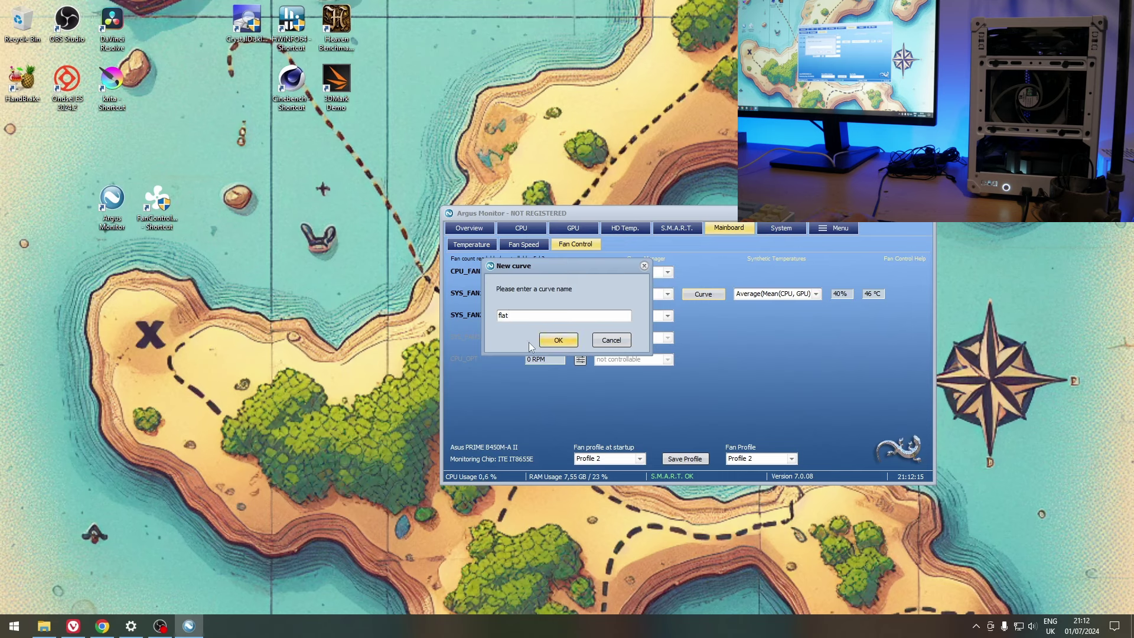
{"action": "left_click", "coordinate": [557, 340]}
Step: Shape the flat curve to about 82-83% at 20-50 °C, rising to 100% by 80 °C
{"action": "mouse_move", "coordinate": [513, 318]}
{"action": "left_mouse_down"}
{"action": "mouse_move", "coordinate": [531, 238]}
{"action": "mouse_move", "coordinate": [493, 232]}
{"action": "left_mouse_up"}
{"action": "left_click_drag", "start_coordinate": [547, 276], "coordinate": [553, 231]}
{"action": "mouse_move", "coordinate": [565, 259]}
{"action": "left_mouse_down"}
{"action": "mouse_move", "coordinate": [565, 203]}
{"action": "mouse_move", "coordinate": [584, 203]}
{"action": "left_mouse_up"}
{"action": "left_click_drag", "start_coordinate": [603, 222], "coordinate": [603, 203]}
{"action": "left_click_drag", "start_coordinate": [530, 234], "coordinate": [529, 236]}
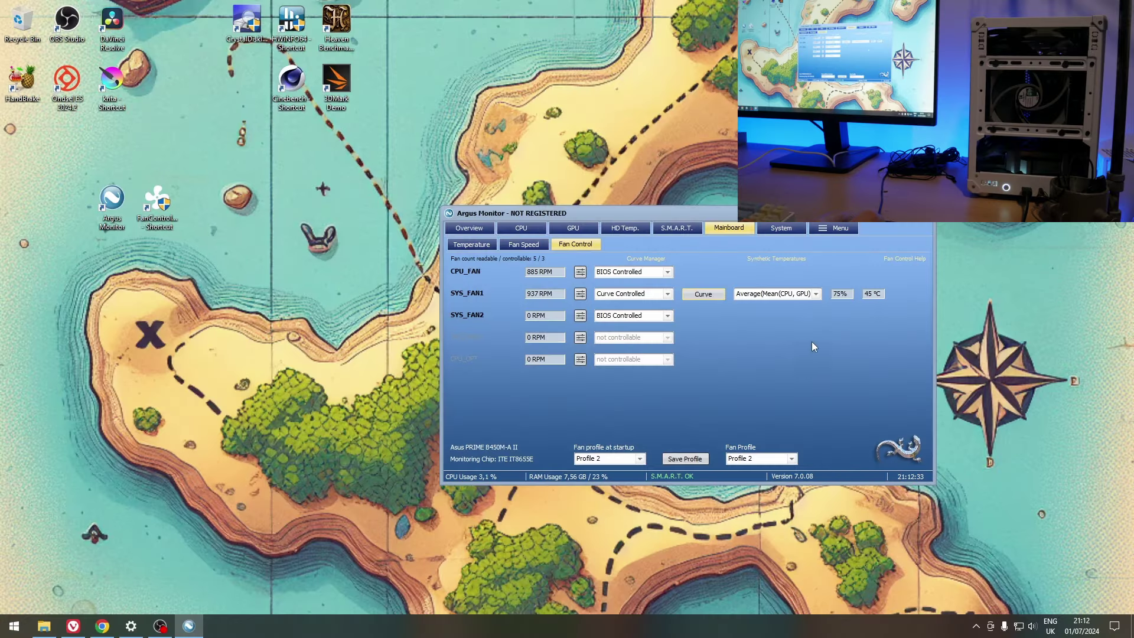
Step: Keep the Average(Mean(CPU, GPU)) temperature source and assign the curve to SYS_FAN1
{"action": "left_click", "coordinate": [816, 293]}
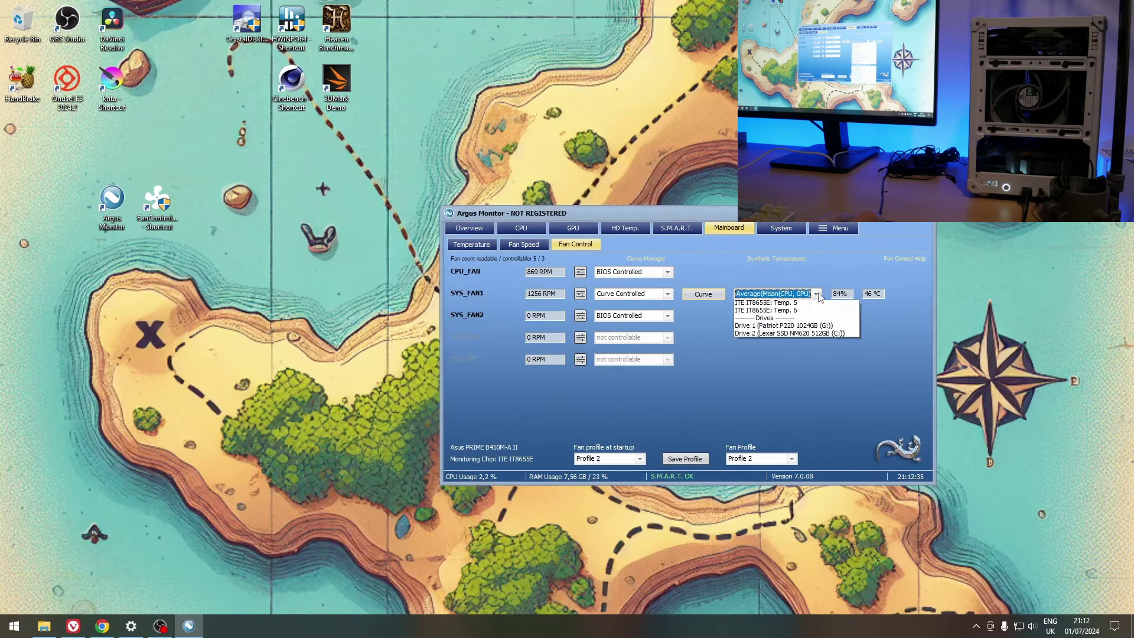
{"action": "left_click", "coordinate": [819, 294]}
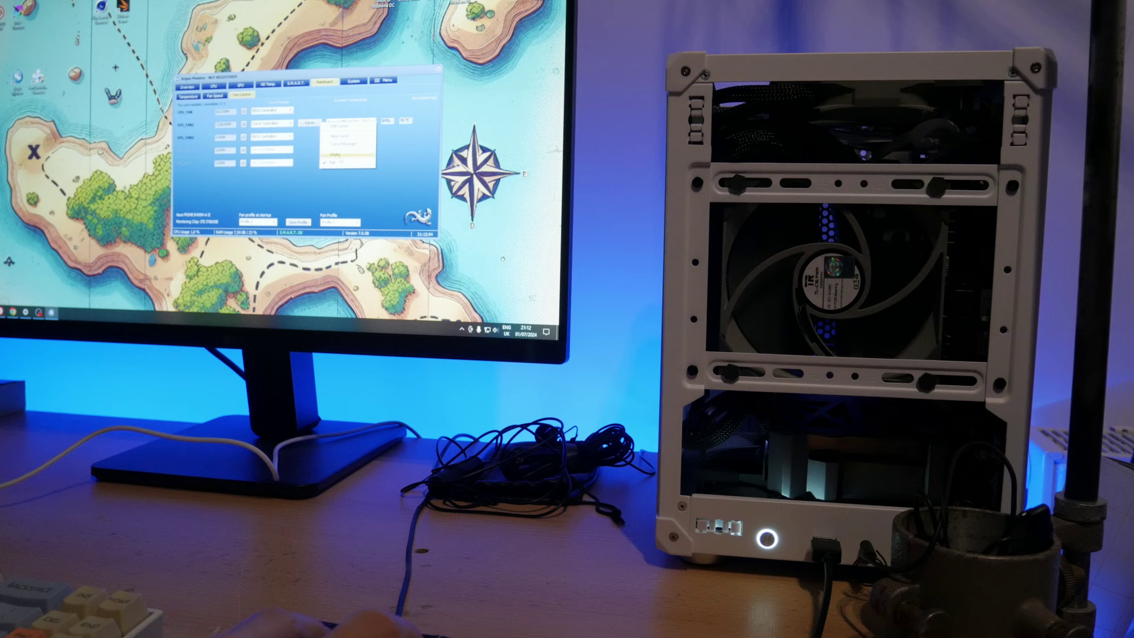
{"action": "left_click", "coordinate": [337, 155]}
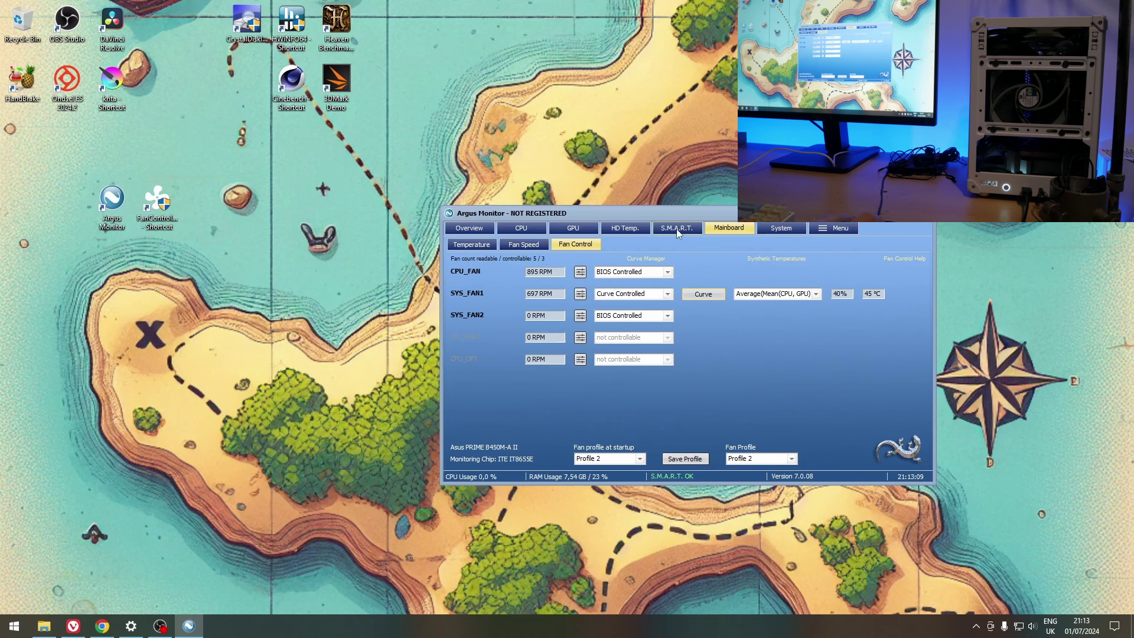
Step: View the Fan Speed, Temperature, Overview, CPU, GPU, HD Temp, S.M.A.R.T., Mainboard and System pages, then open Menu
{"action": "left_click", "coordinate": [527, 247]}
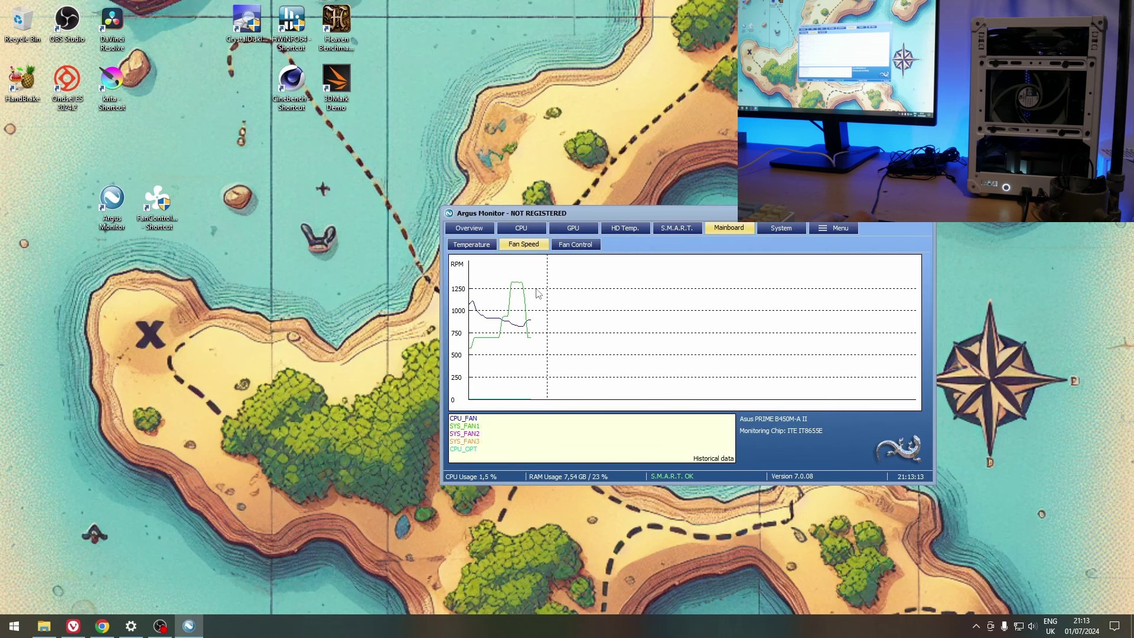
{"action": "left_click", "coordinate": [476, 247]}
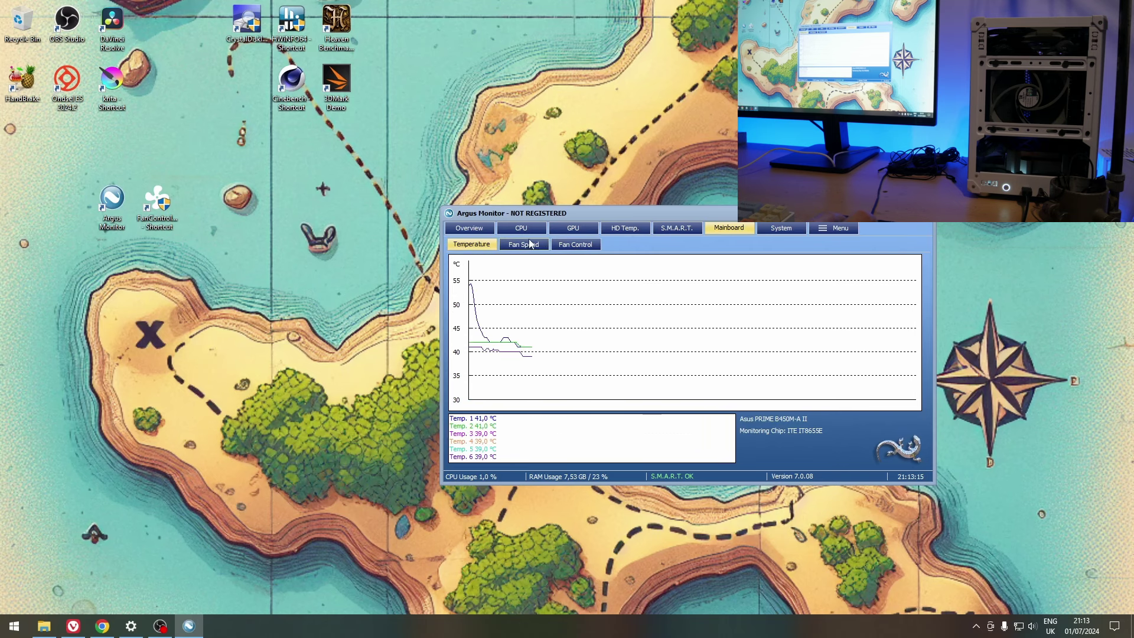
{"action": "left_click", "coordinate": [478, 230]}
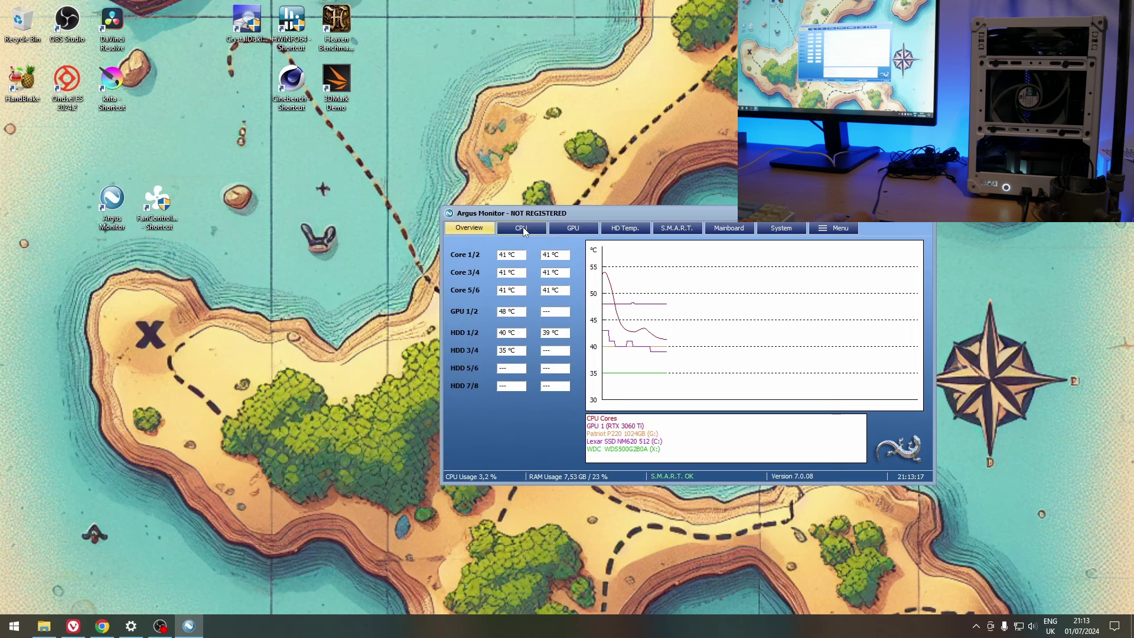
{"action": "left_click", "coordinate": [523, 228]}
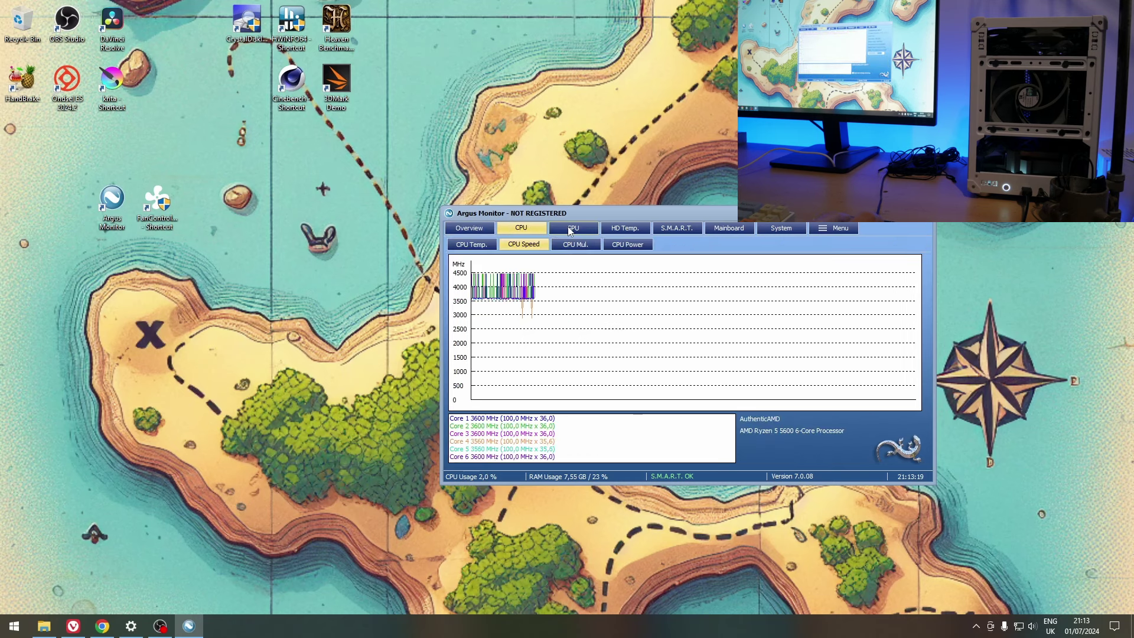
{"action": "left_click", "coordinate": [572, 230]}
{"action": "left_click", "coordinate": [621, 229]}
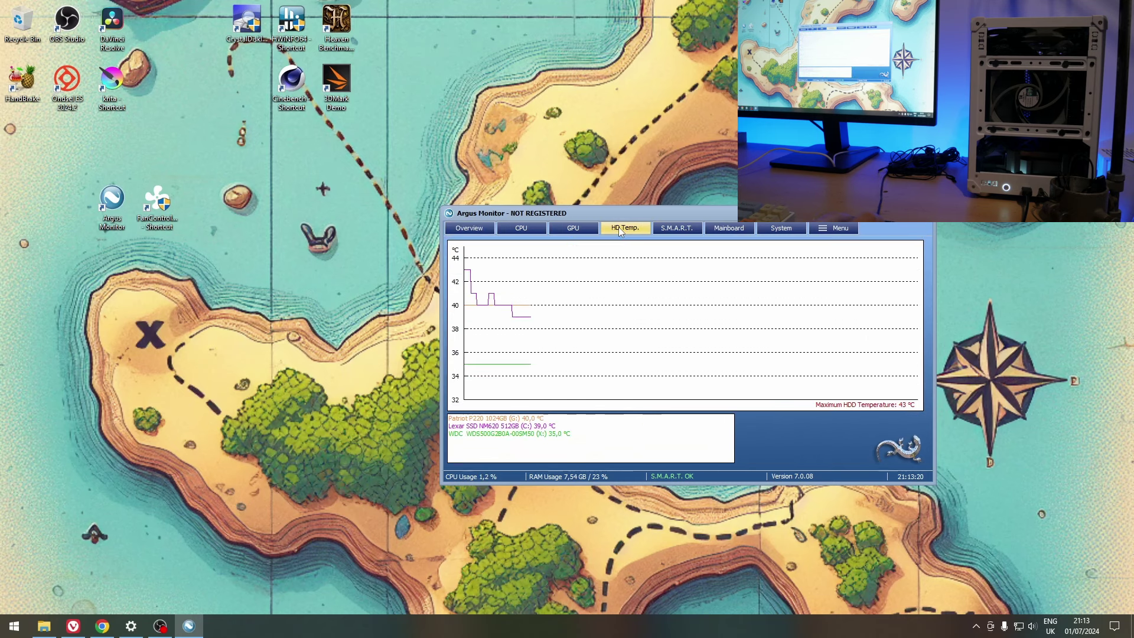
{"action": "left_click", "coordinate": [676, 227]}
{"action": "left_click", "coordinate": [730, 228]}
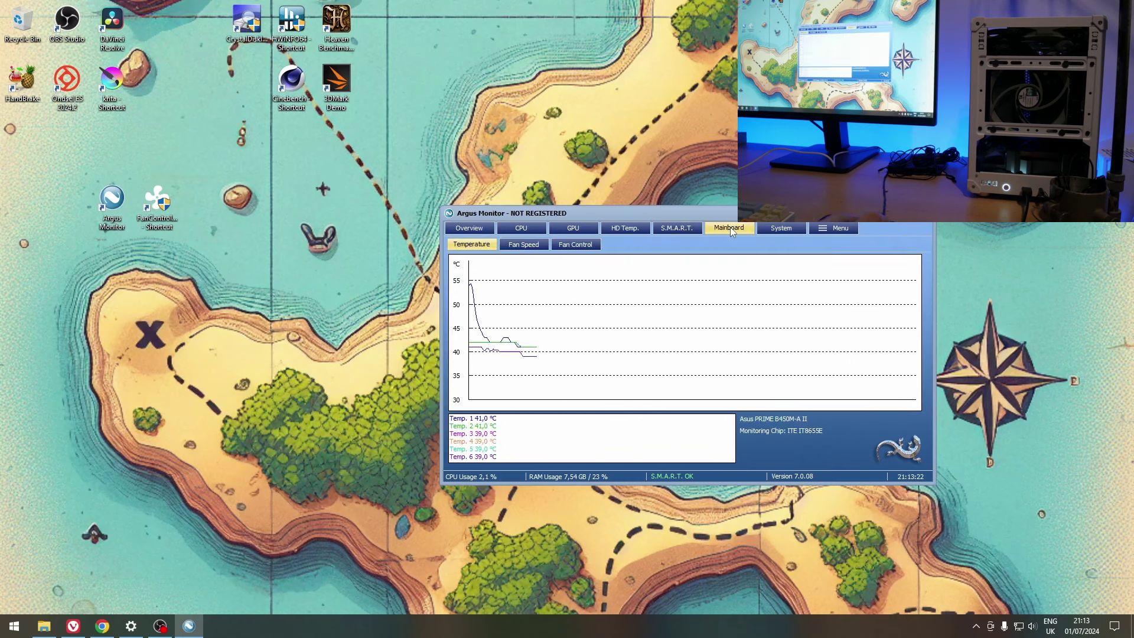
{"action": "left_click", "coordinate": [793, 229]}
{"action": "left_click", "coordinate": [847, 229]}
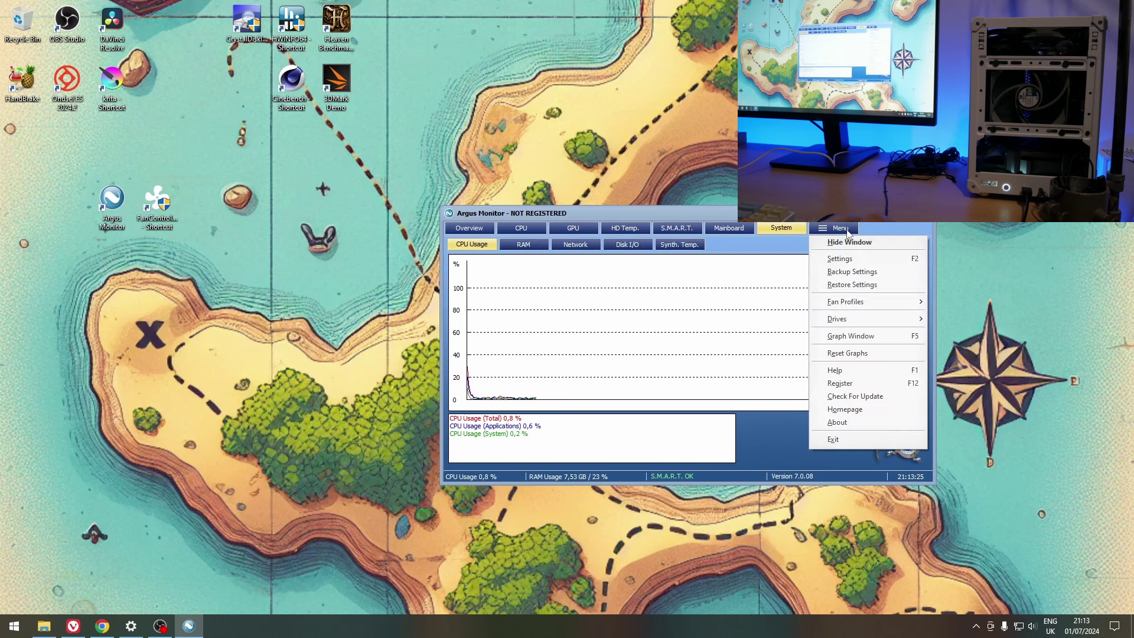
Step: Check the disk, network, memory and CPU usage graphs, then return through Mainboard, S.M.A.R.T. and CPU to Overview
{"action": "left_click", "coordinate": [666, 245]}
{"action": "left_click", "coordinate": [627, 245]}
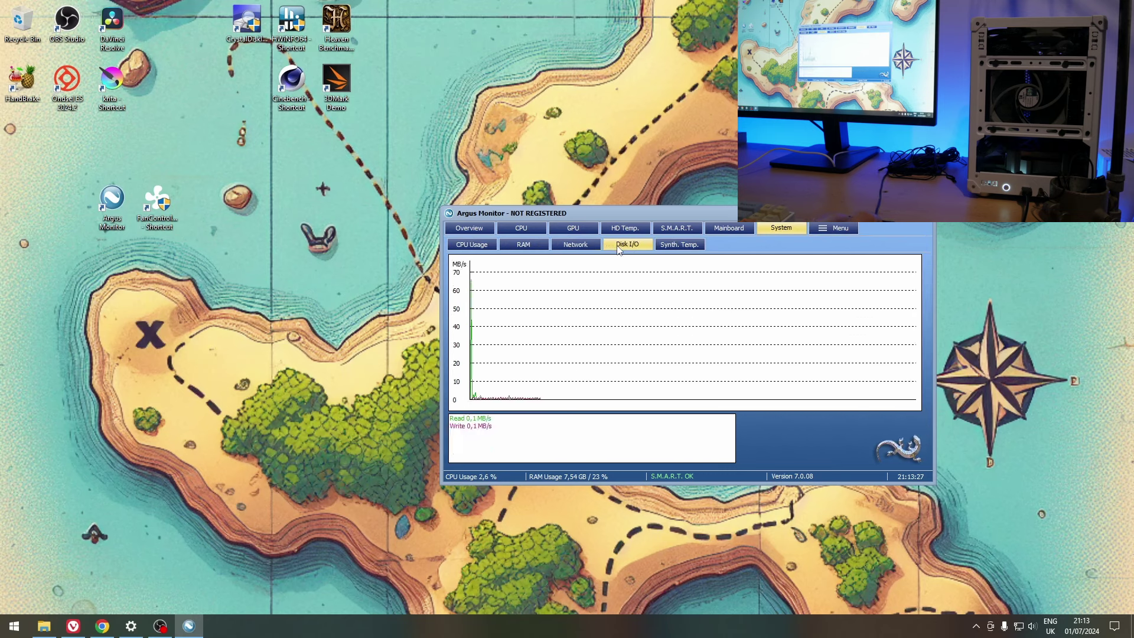
{"action": "left_click", "coordinate": [576, 245]}
{"action": "left_click", "coordinate": [523, 244]}
{"action": "left_click", "coordinate": [473, 248]}
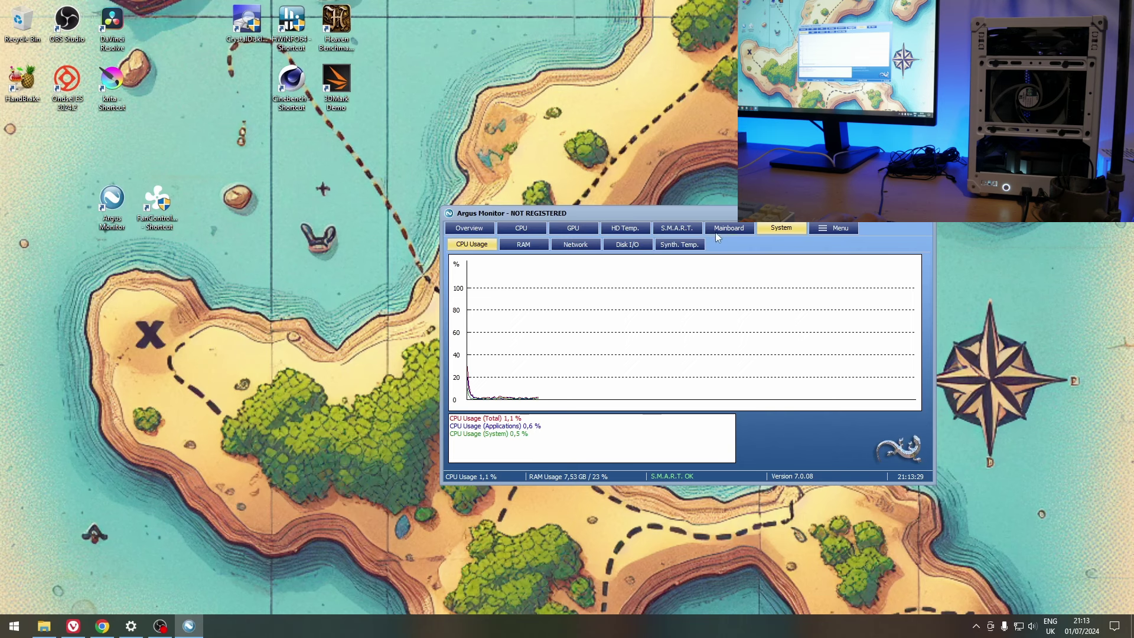
{"action": "left_click", "coordinate": [728, 229]}
{"action": "left_click", "coordinate": [672, 230]}
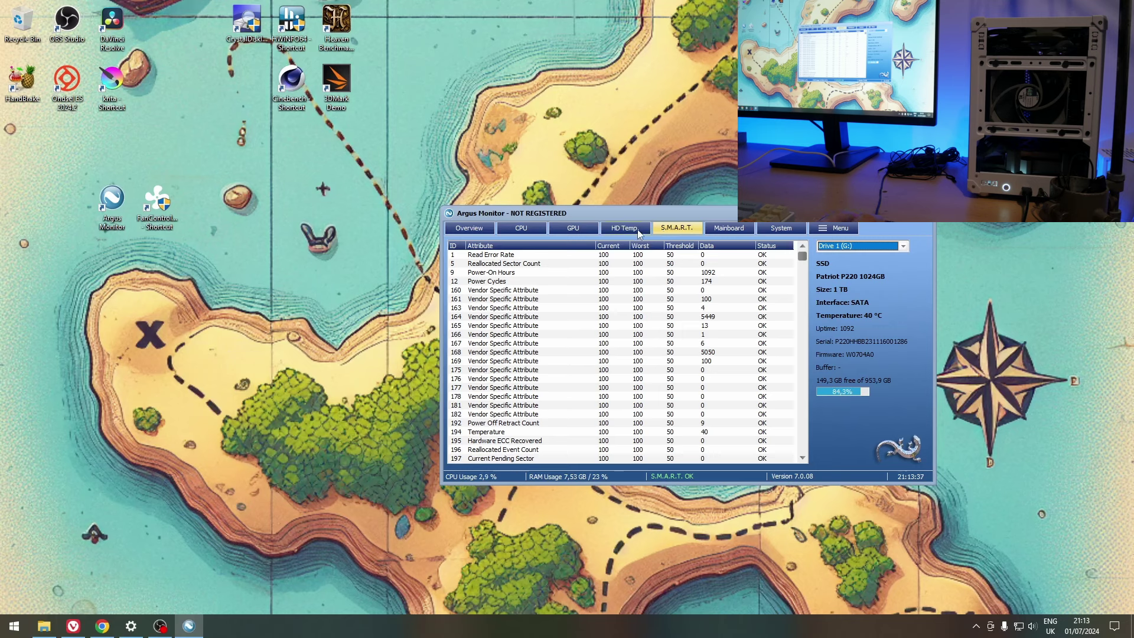
{"action": "left_click", "coordinate": [519, 229]}
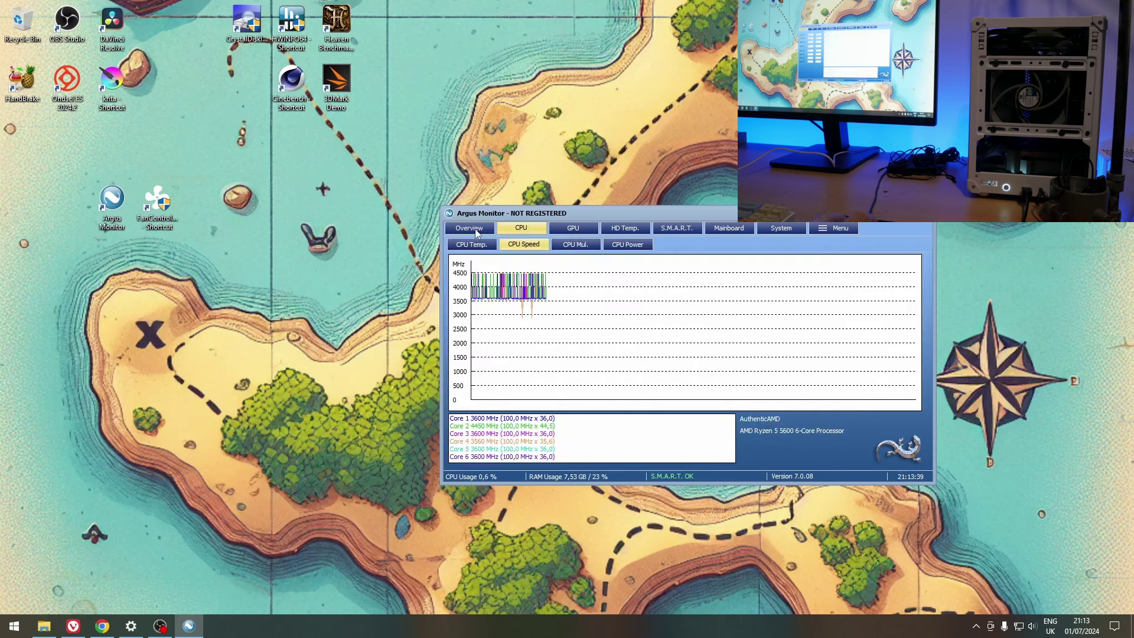
{"action": "left_click", "coordinate": [475, 228]}
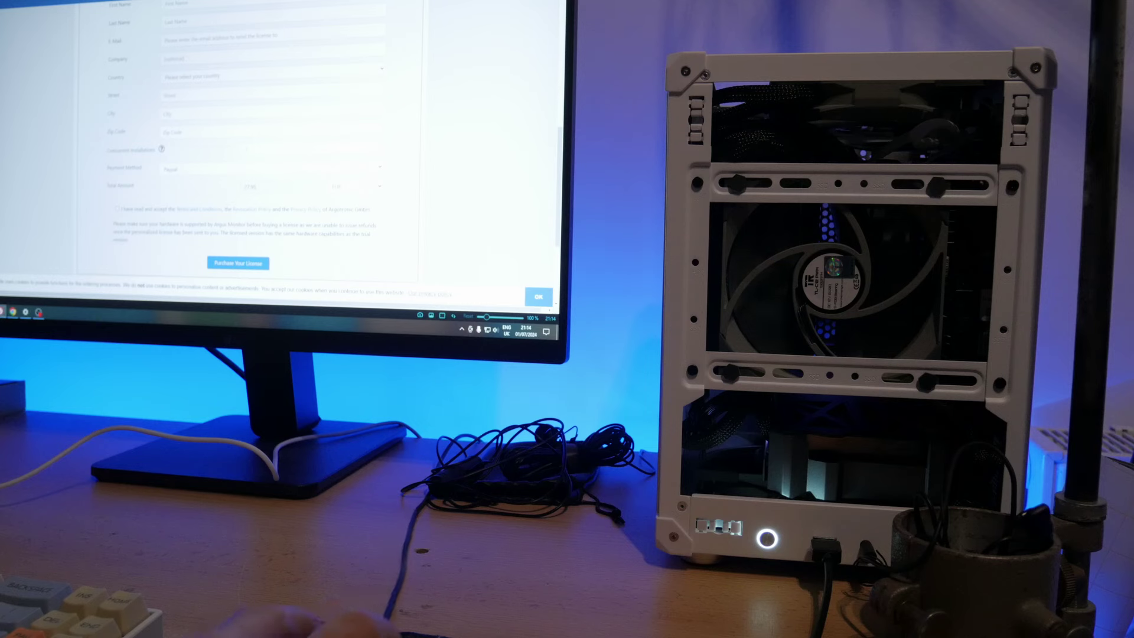
Step: Switch to the '[Motherboard] Fan Xpert 4' browser tab
{"action": "left_click", "coordinate": [226, 11]}
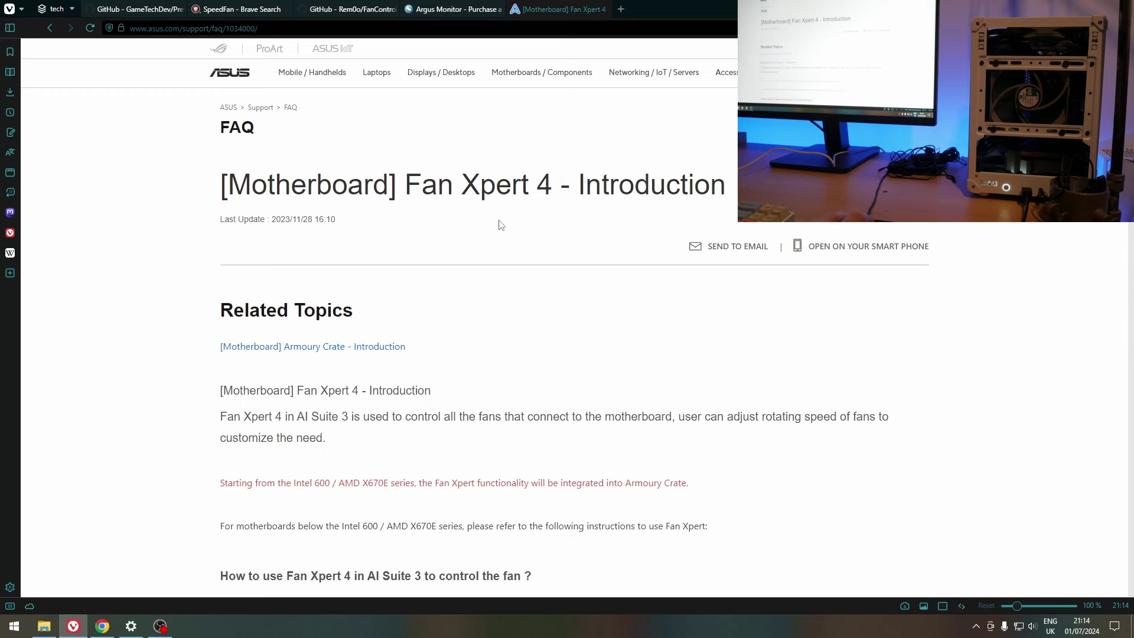
{"action": "scroll", "coordinate": [177, 362], "scroll_direction": "down", "scroll_amount": 3}
{"action": "scroll", "coordinate": [180, 362], "scroll_direction": "down", "scroll_amount": 3}
{"action": "scroll", "coordinate": [181, 362], "scroll_direction": "down", "scroll_amount": 2}
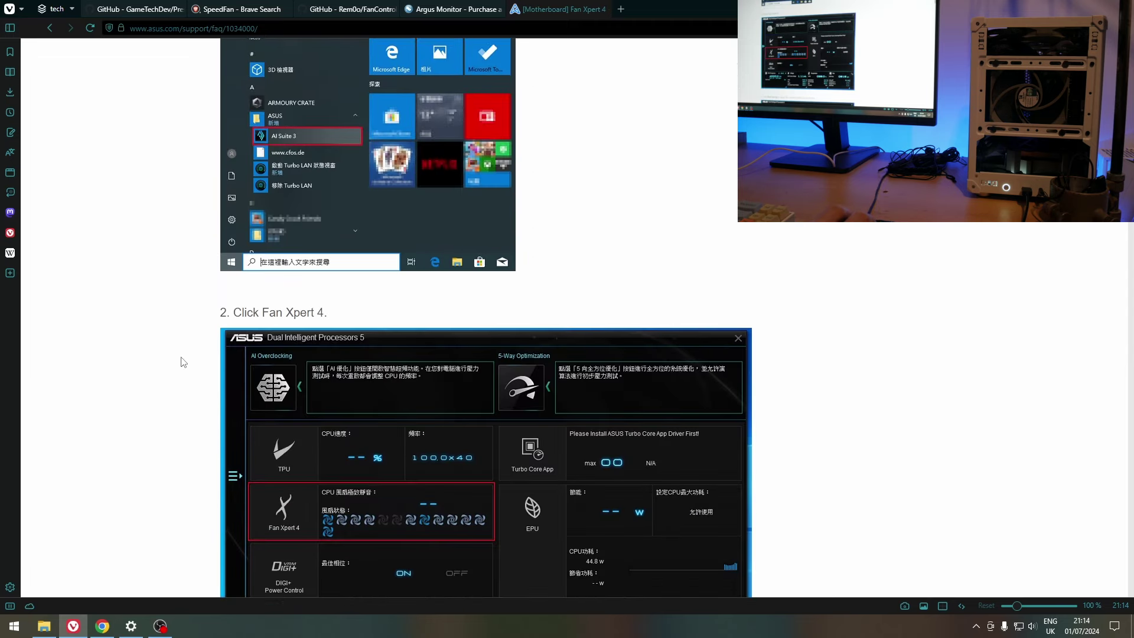
{"action": "scroll", "coordinate": [180, 363], "scroll_direction": "down", "scroll_amount": 2}
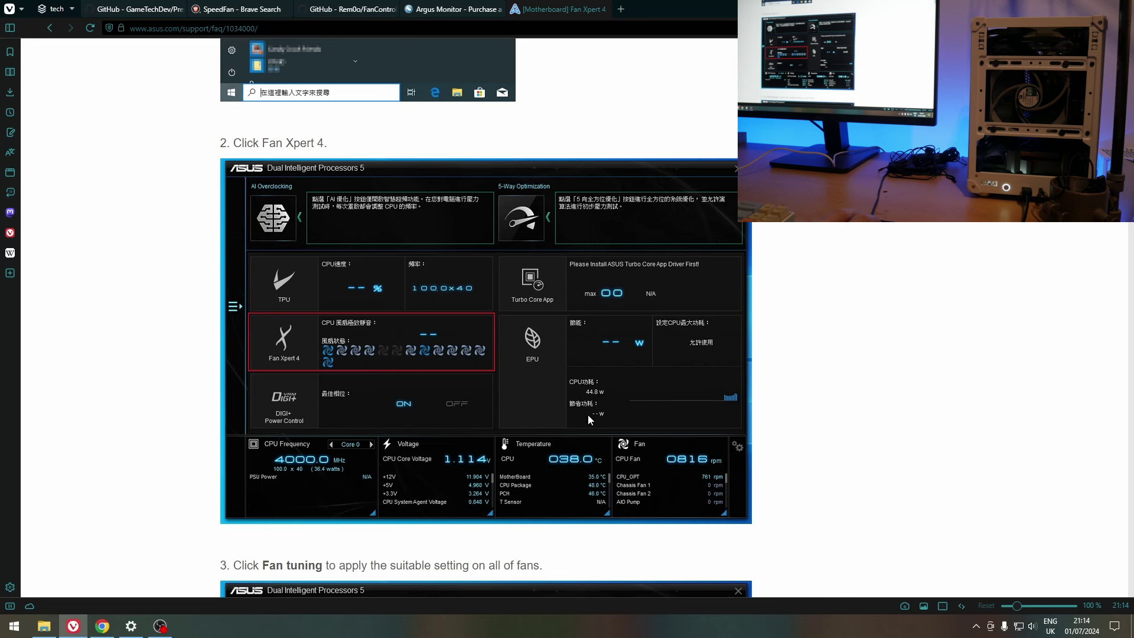
{"action": "scroll", "coordinate": [211, 481], "scroll_direction": "down", "scroll_amount": 1}
{"action": "scroll", "coordinate": [211, 481], "scroll_direction": "down", "scroll_amount": 1}
{"action": "scroll", "coordinate": [185, 468], "scroll_direction": "down", "scroll_amount": 2}
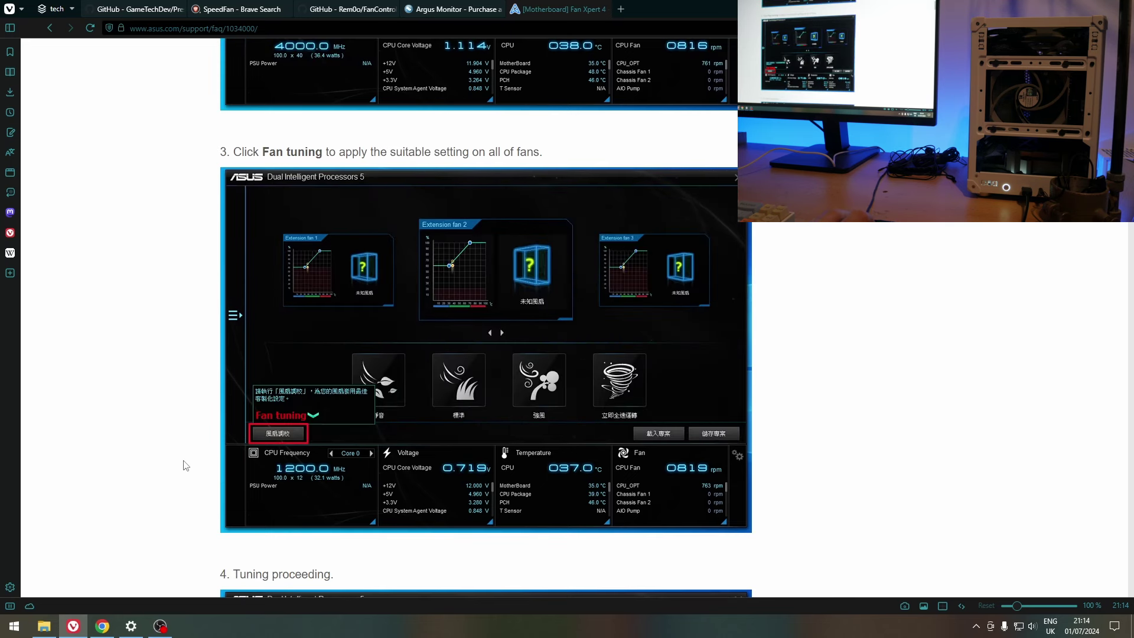
{"action": "scroll", "coordinate": [180, 459], "scroll_direction": "down", "scroll_amount": 1}
{"action": "scroll", "coordinate": [178, 459], "scroll_direction": "up", "scroll_amount": 1}
{"action": "scroll", "coordinate": [177, 465], "scroll_direction": "down", "scroll_amount": 1}
{"action": "scroll", "coordinate": [177, 465], "scroll_direction": "down", "scroll_amount": 3}
{"action": "scroll", "coordinate": [181, 467], "scroll_direction": "down", "scroll_amount": 2}
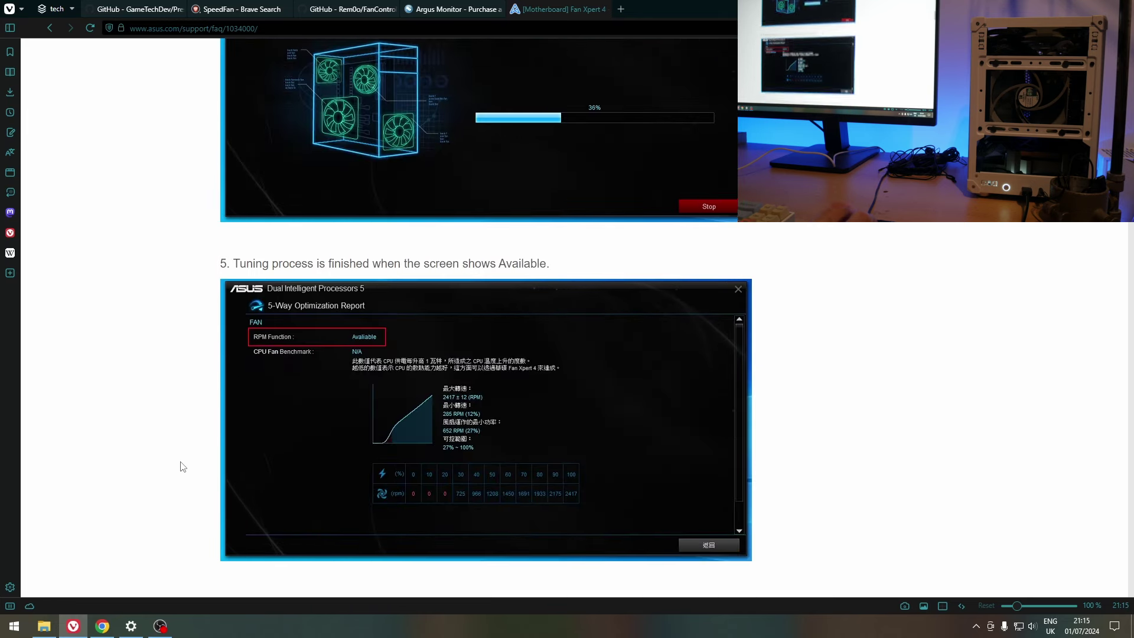
{"action": "scroll", "coordinate": [184, 468], "scroll_direction": "down", "scroll_amount": 3}
{"action": "scroll", "coordinate": [454, 487], "scroll_direction": "down", "scroll_amount": 3}
{"action": "scroll", "coordinate": [604, 489], "scroll_direction": "down", "scroll_amount": 1}
{"action": "scroll", "coordinate": [793, 452], "scroll_direction": "down", "scroll_amount": 3}
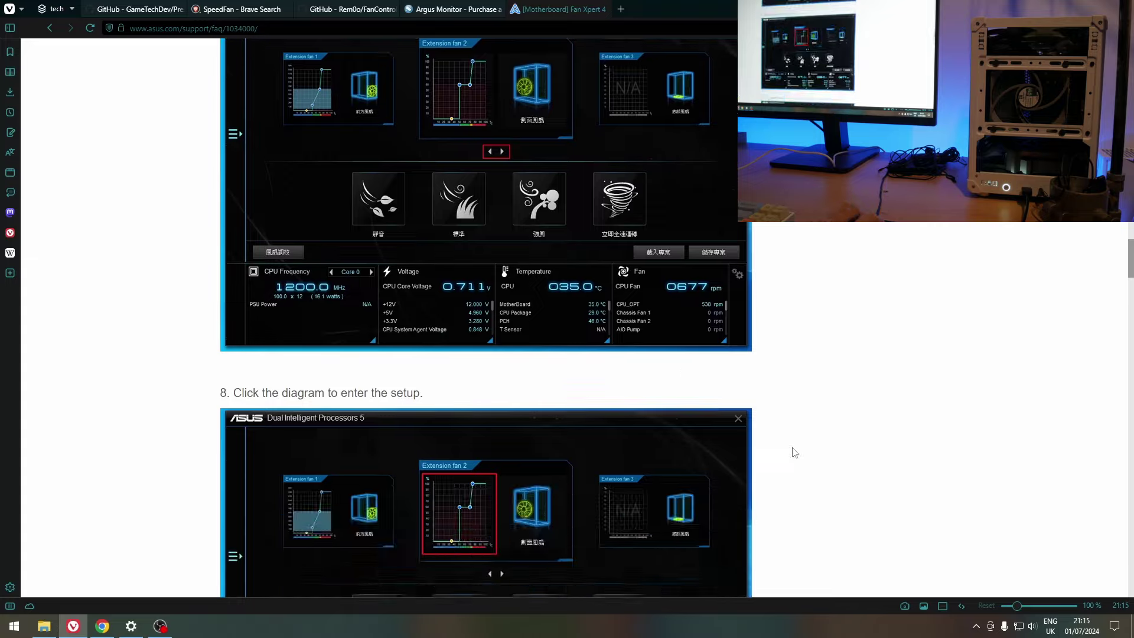
{"action": "scroll", "coordinate": [951, 433], "scroll_direction": "down", "scroll_amount": 4}
{"action": "scroll", "coordinate": [1108, 350], "scroll_direction": "down", "scroll_amount": 2}
{"action": "scroll", "coordinate": [1124, 363], "scroll_direction": "down", "scroll_amount": 6}
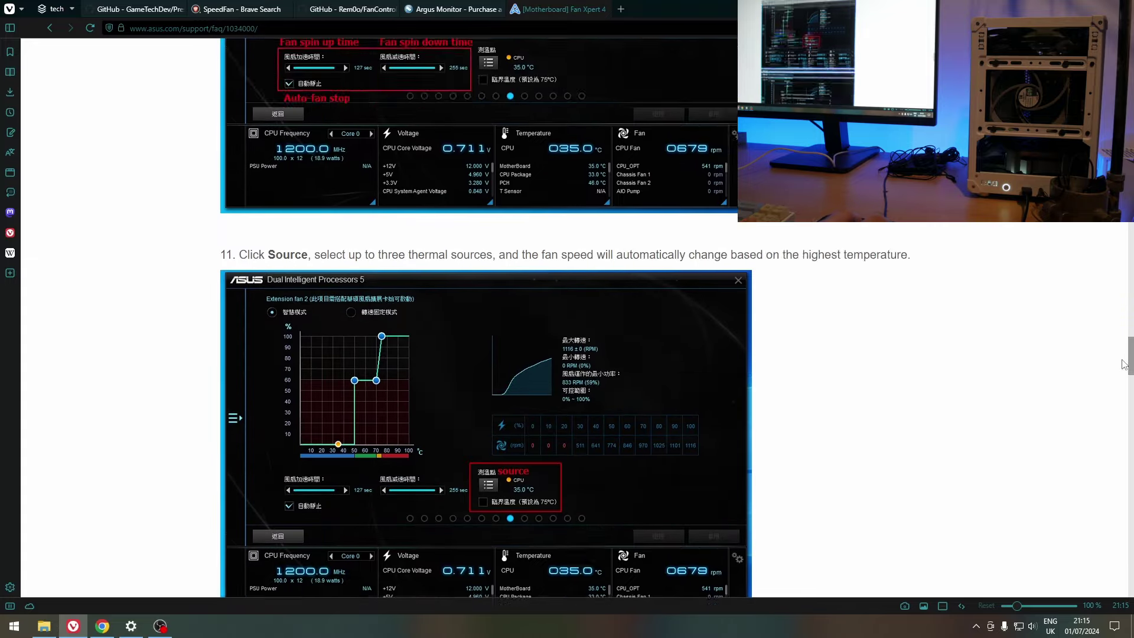
{"action": "scroll", "coordinate": [1124, 363], "scroll_direction": "down", "scroll_amount": 3}
{"action": "scroll", "coordinate": [1124, 364], "scroll_direction": "down", "scroll_amount": 4}
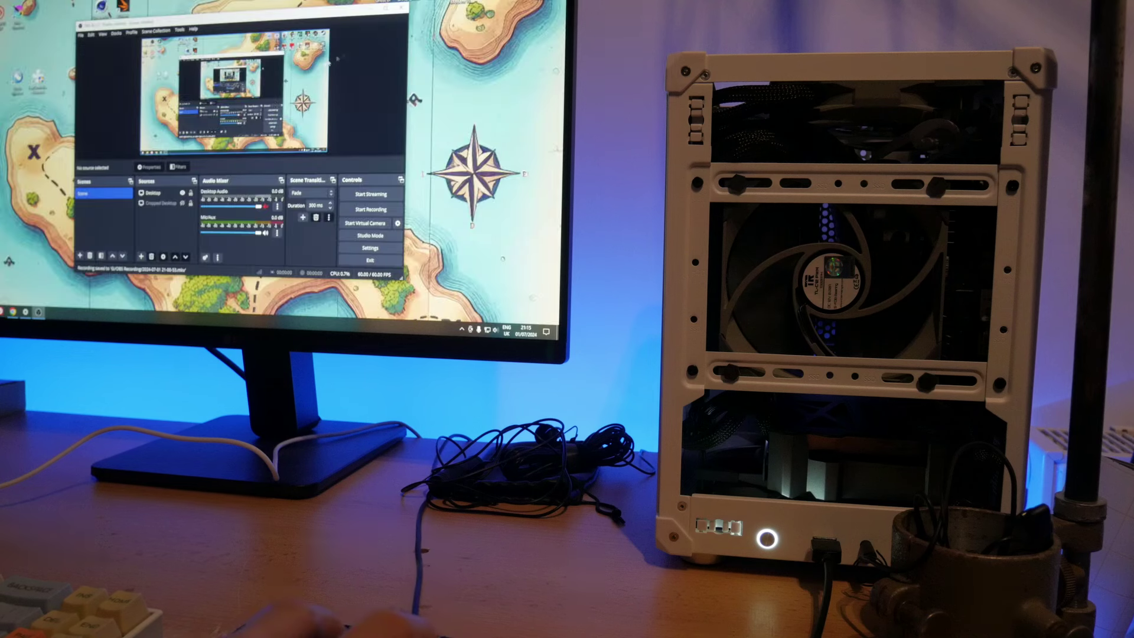
Step: Close OBS and restart Windows to boot into the ASUS UEFI BIOS
{"action": "left_click", "coordinate": [405, 8]}
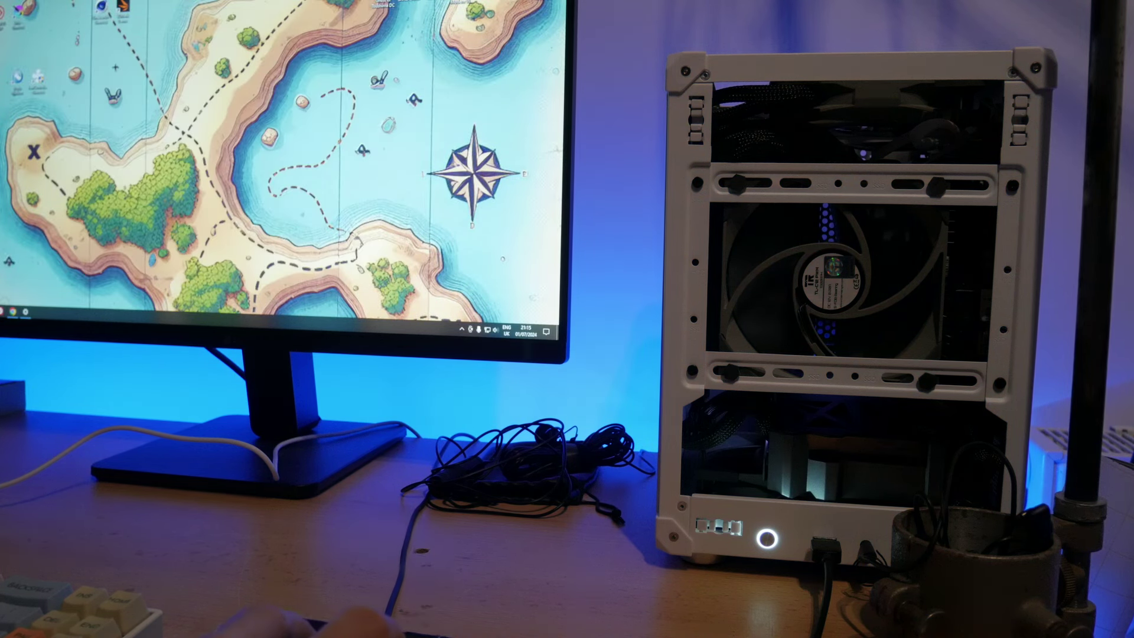
{"action": "key", "text": "super"}
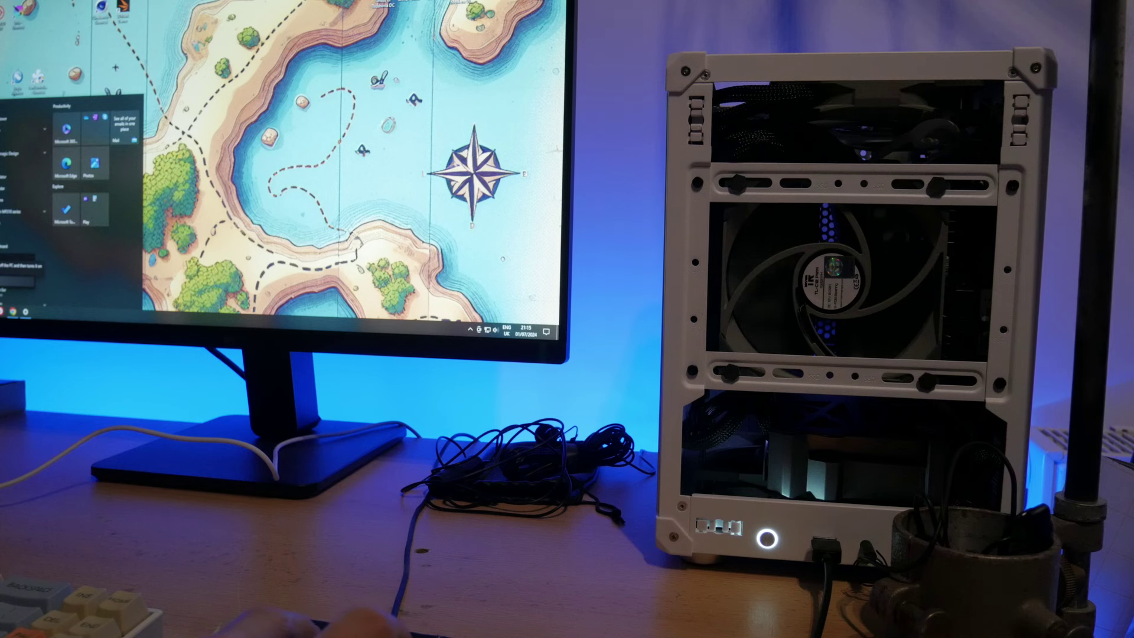
{"action": "left_click", "coordinate": [19, 266]}
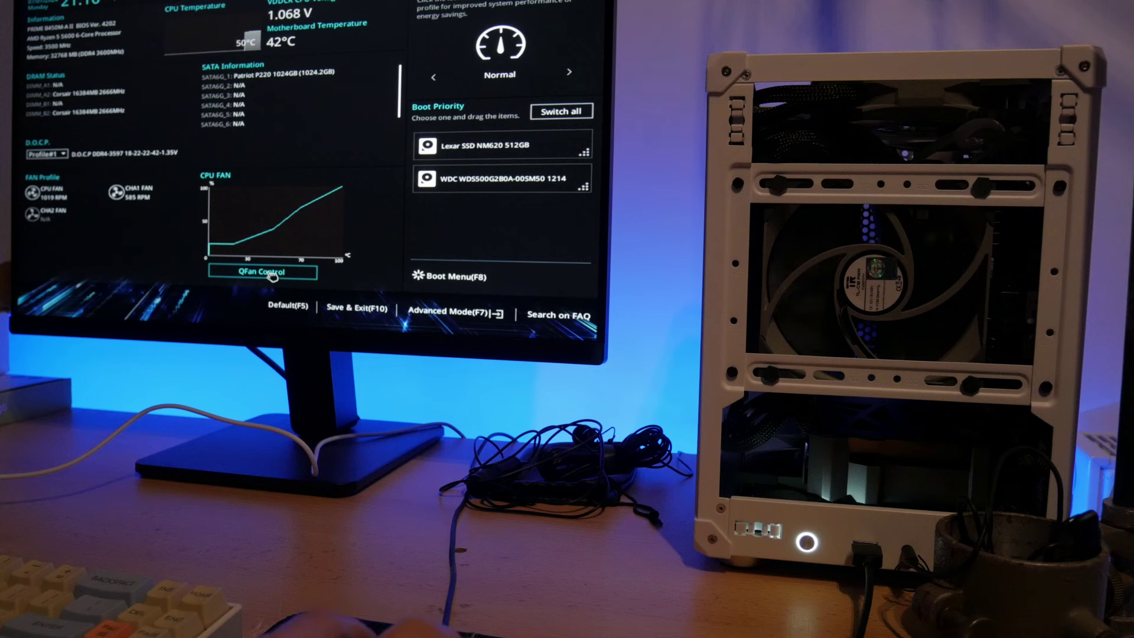
Step: Open Q-Fan Control from the CPU FAN graph in EZ Mode
{"action": "left_click", "coordinate": [260, 277]}
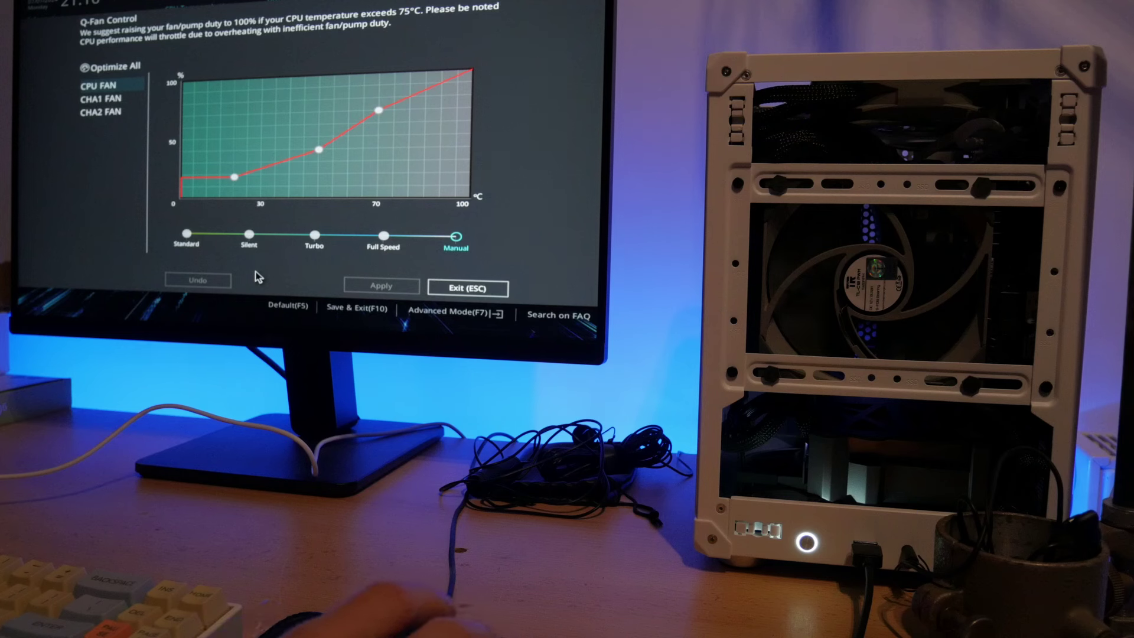
Step: Compare the CHA1, CHA2 and CPU fan curves, ending on chassis fan 1
{"action": "left_click", "coordinate": [112, 98]}
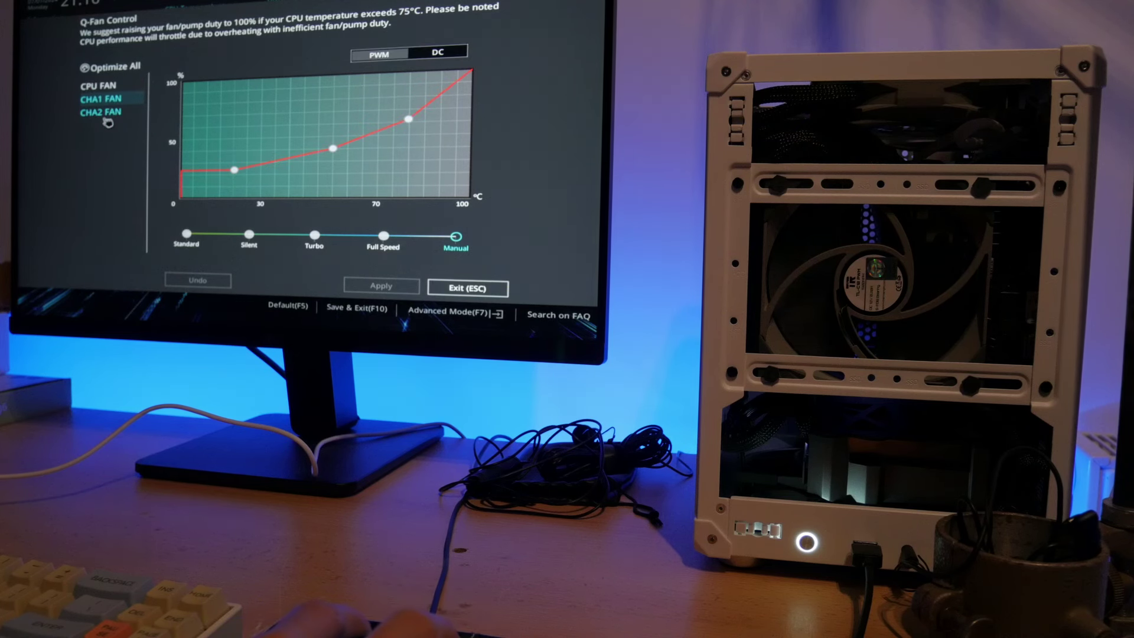
{"action": "left_click", "coordinate": [107, 121]}
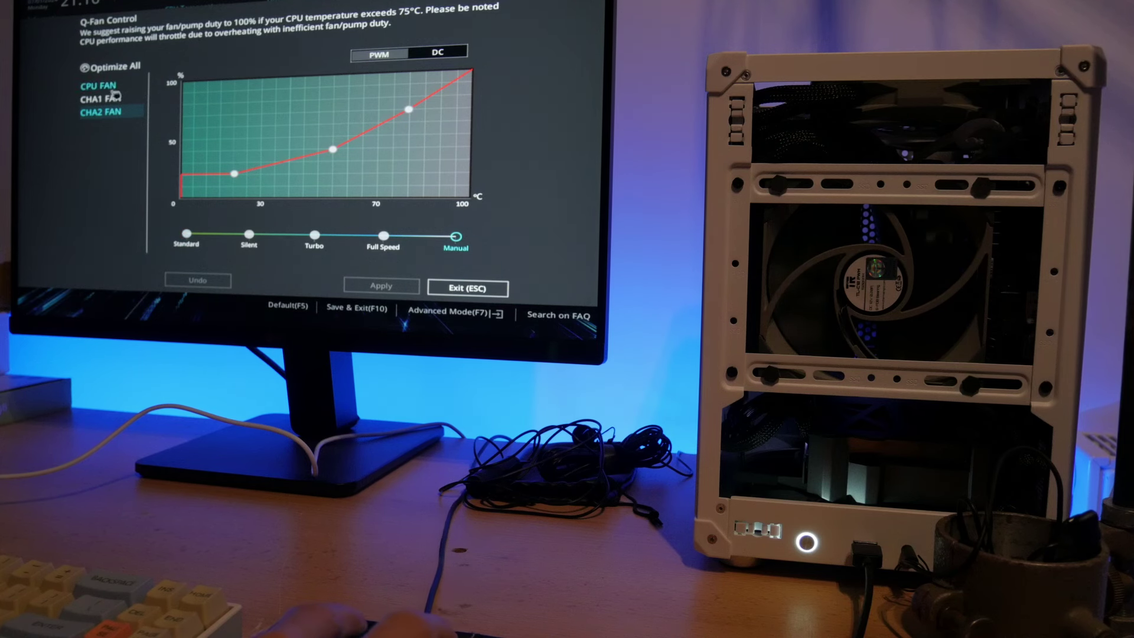
{"action": "left_click", "coordinate": [105, 98]}
{"action": "left_click", "coordinate": [99, 85]}
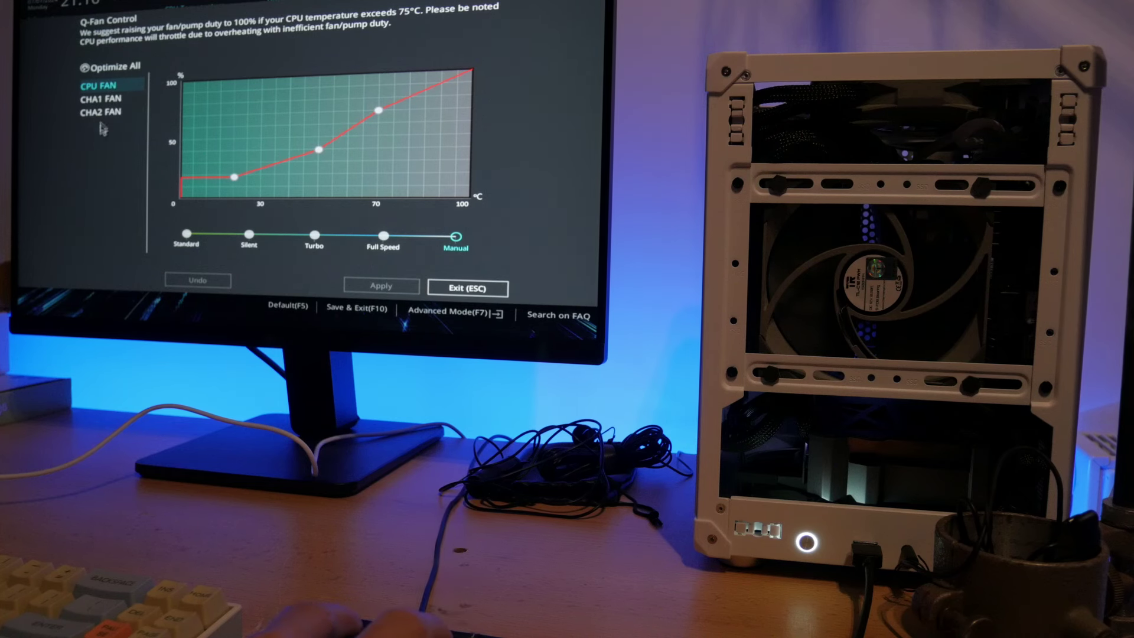
{"action": "left_click", "coordinate": [101, 98]}
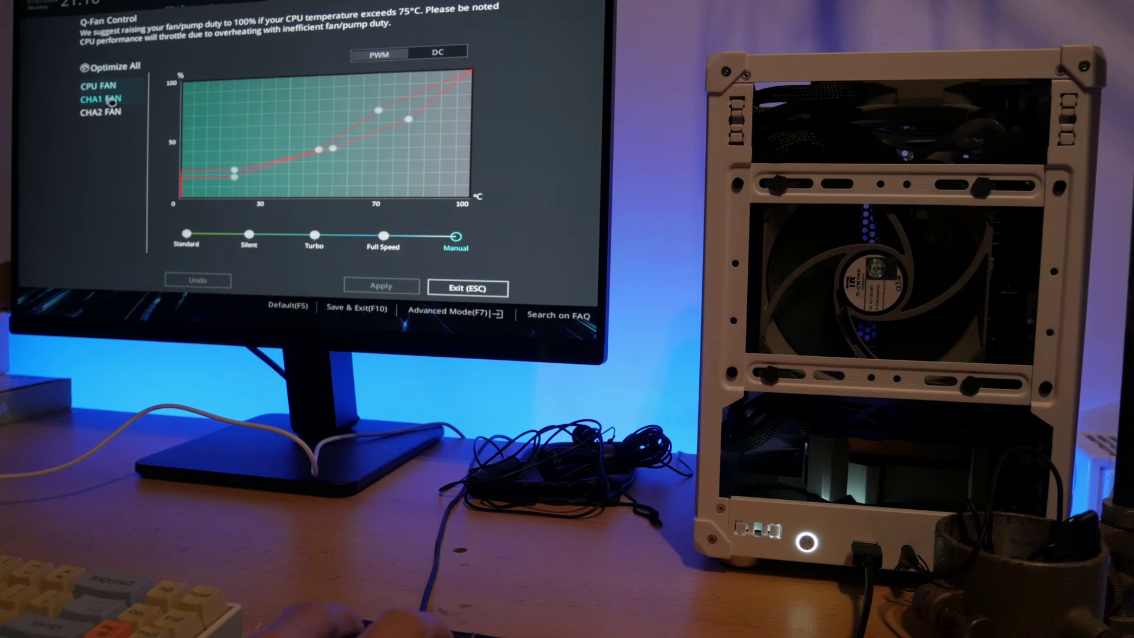
Step: Try Standard and Full Speed on chassis fan 1, leave it on Manual, and exit
{"action": "left_click", "coordinate": [192, 242]}
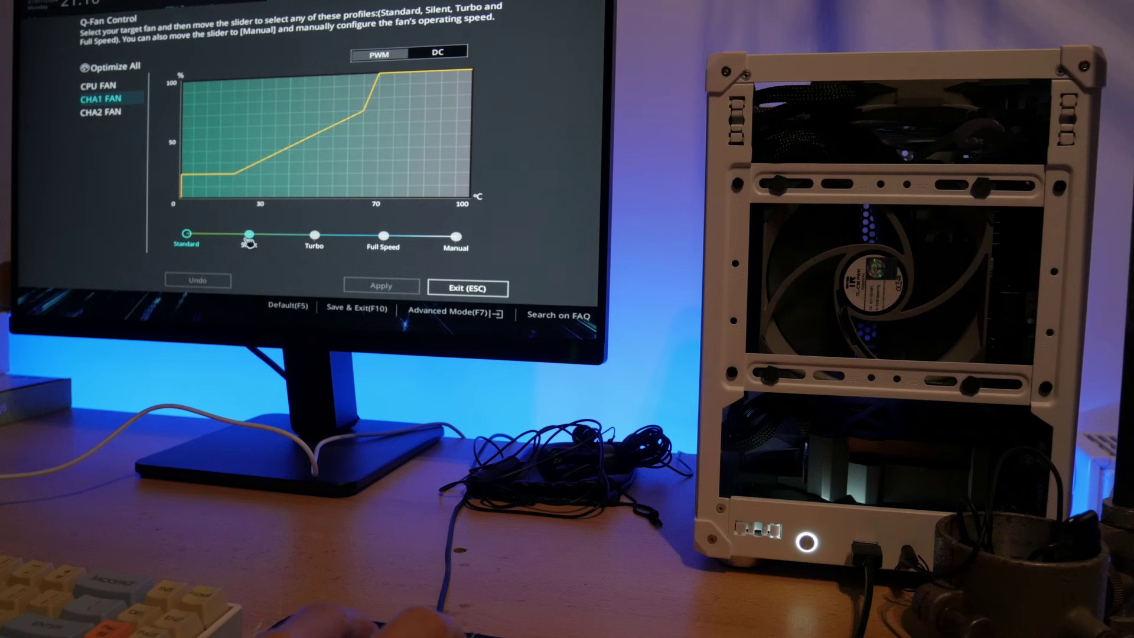
{"action": "left_click", "coordinate": [395, 240]}
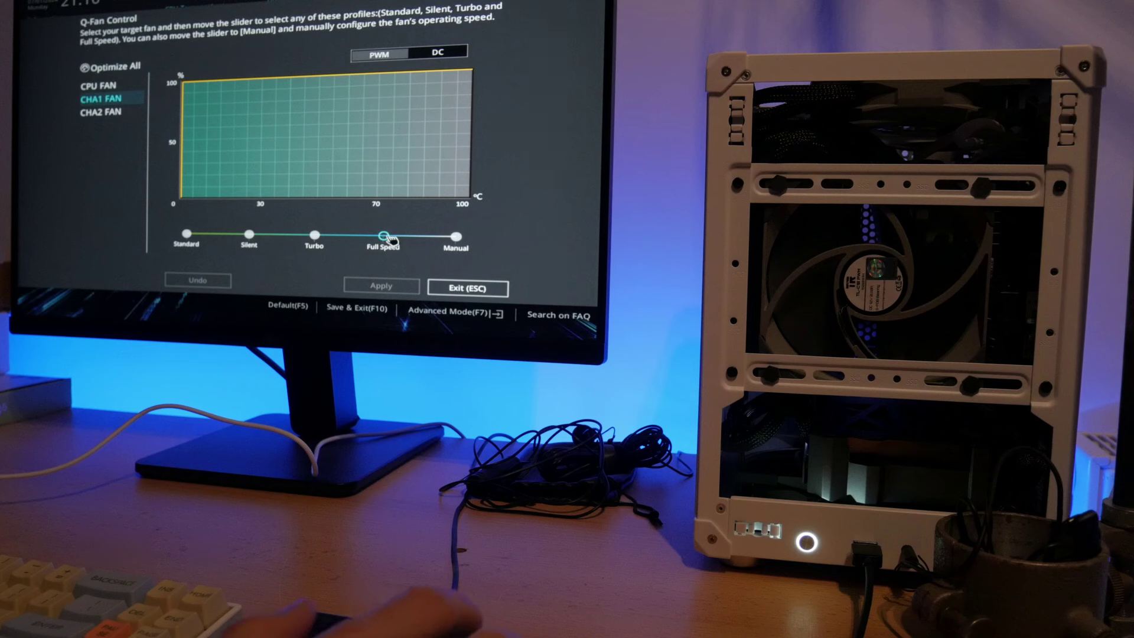
{"action": "left_click", "coordinate": [457, 239]}
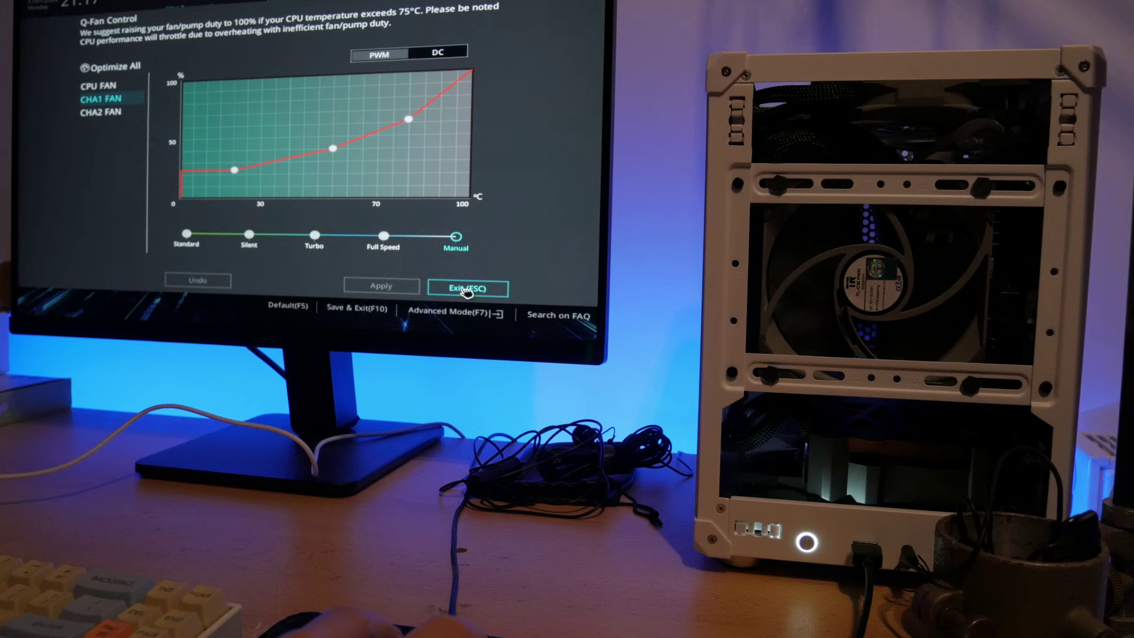
{"action": "left_click", "coordinate": [467, 291]}
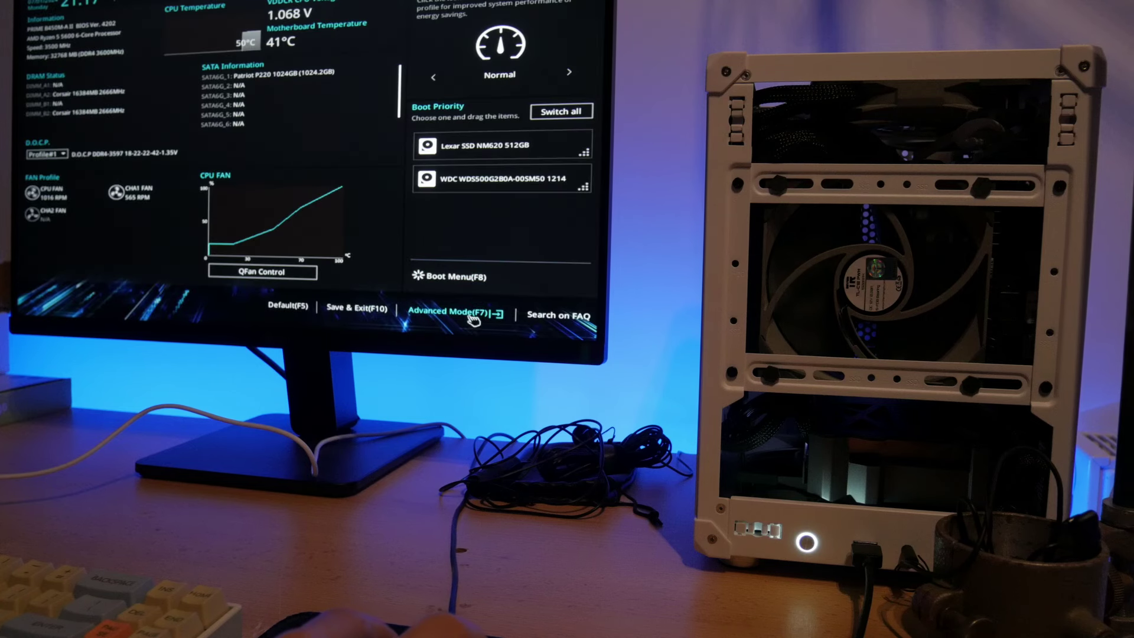
Step: Go to Advanced Mode's Monitor page and open Q-Fan Configuration
{"action": "left_click", "coordinate": [446, 315]}
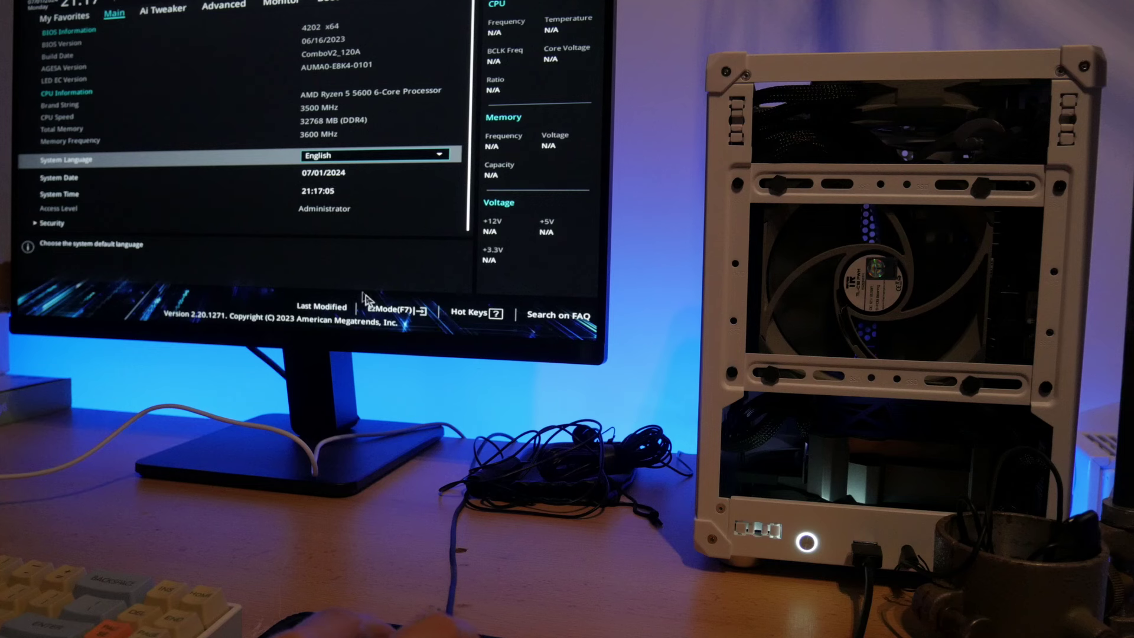
{"action": "left_click", "coordinate": [282, 3]}
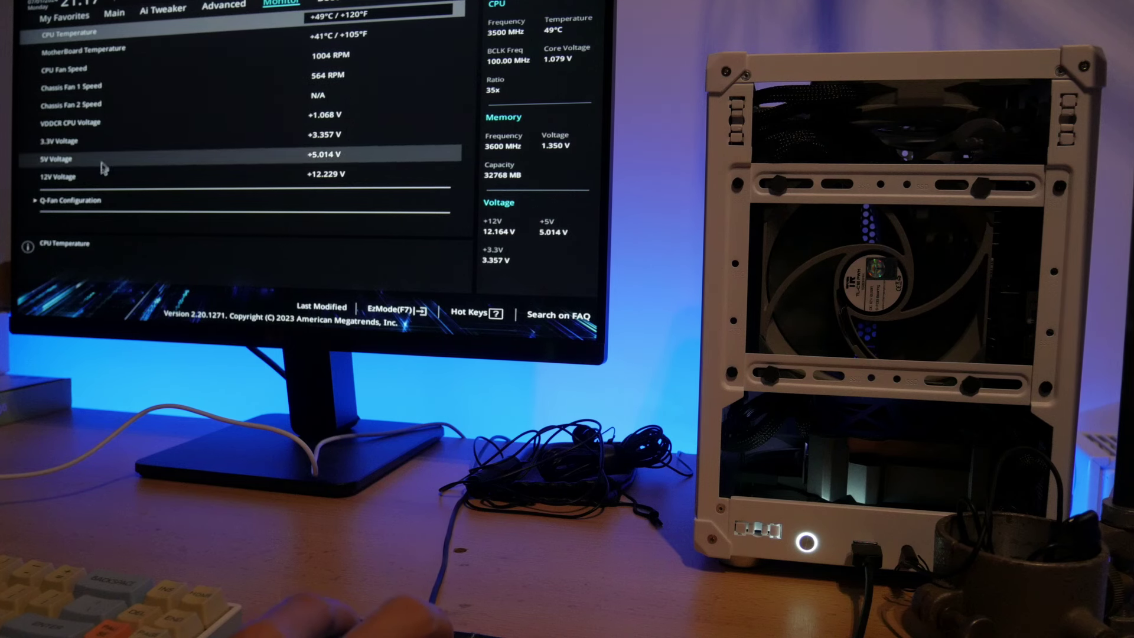
{"action": "left_click", "coordinate": [87, 205]}
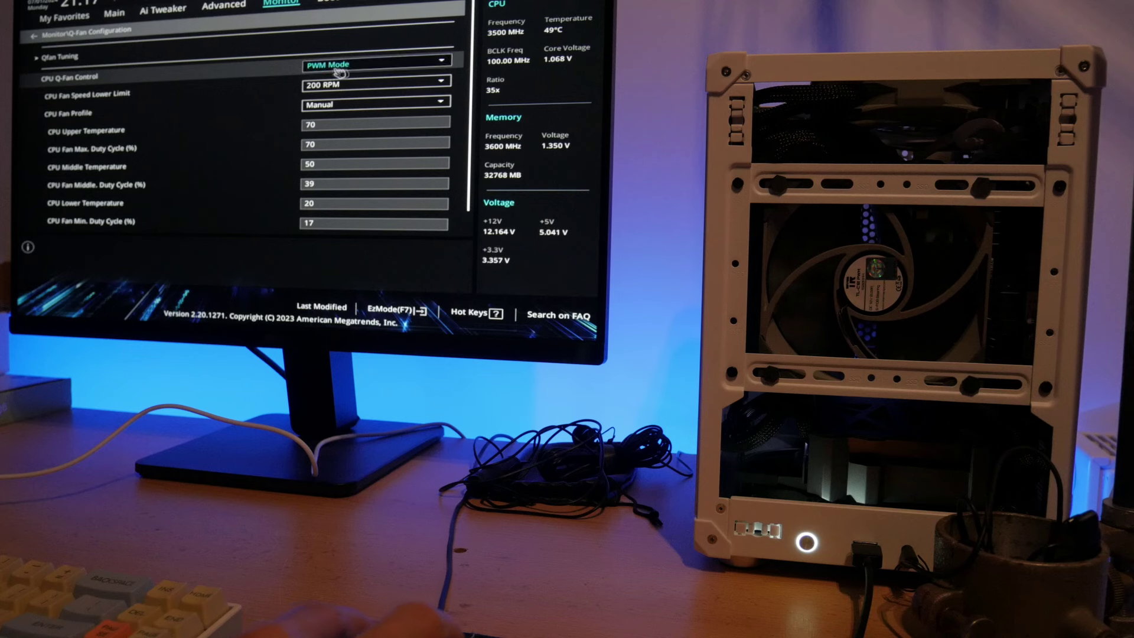
Step: Keep the CPU fan on PWM Mode, 200 RPM lower limit and Manual profile
{"action": "left_click", "coordinate": [390, 67]}
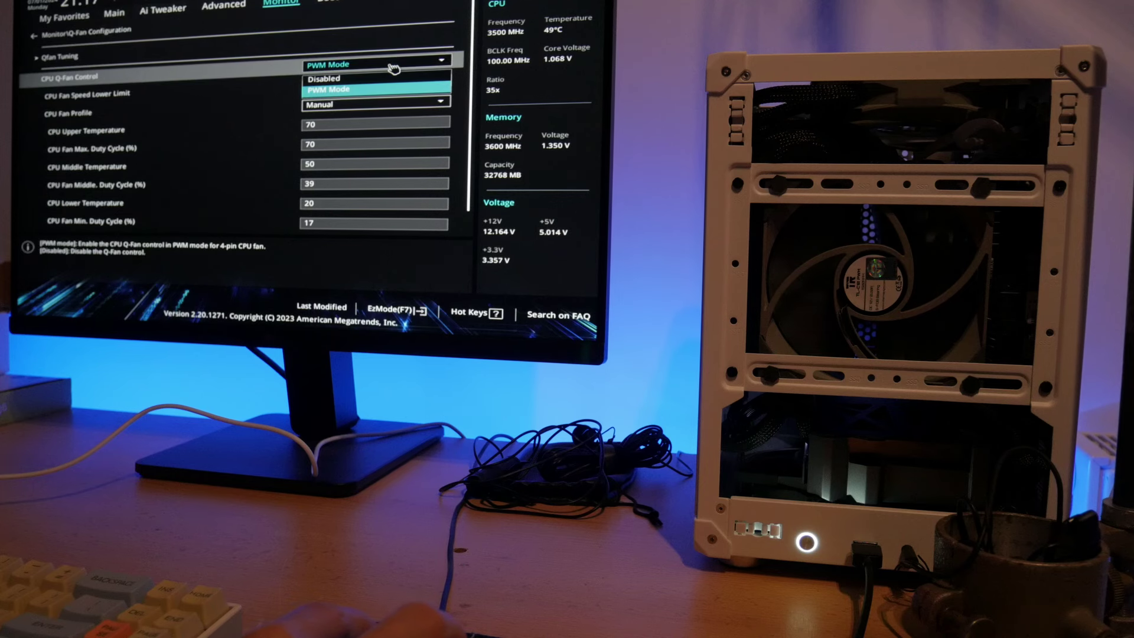
{"action": "left_click", "coordinate": [393, 69]}
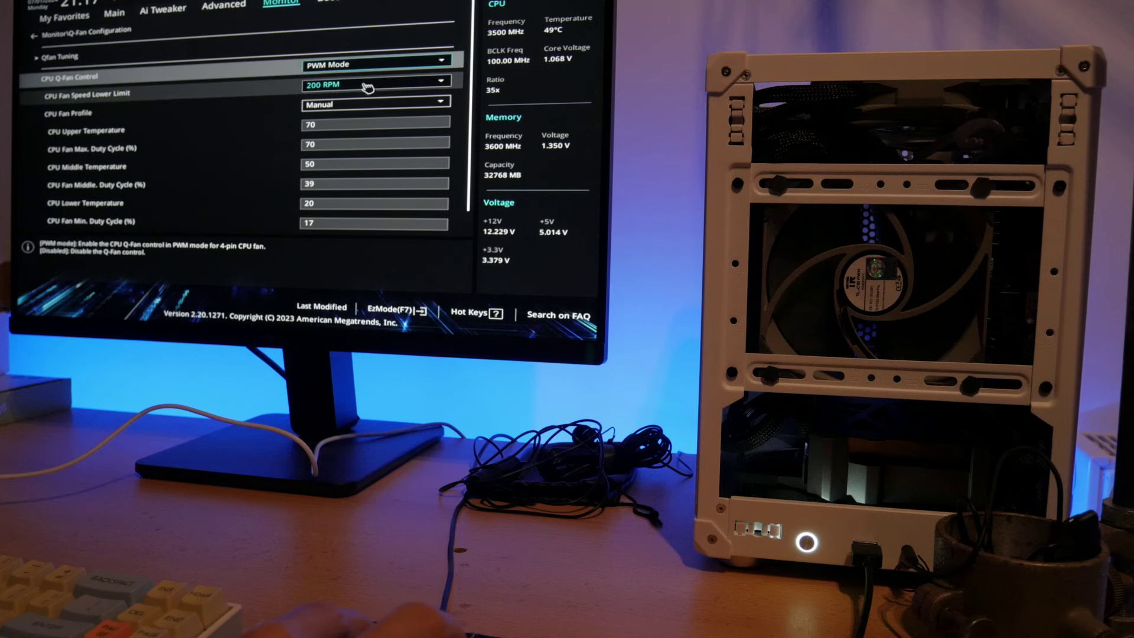
{"action": "left_click", "coordinate": [368, 85]}
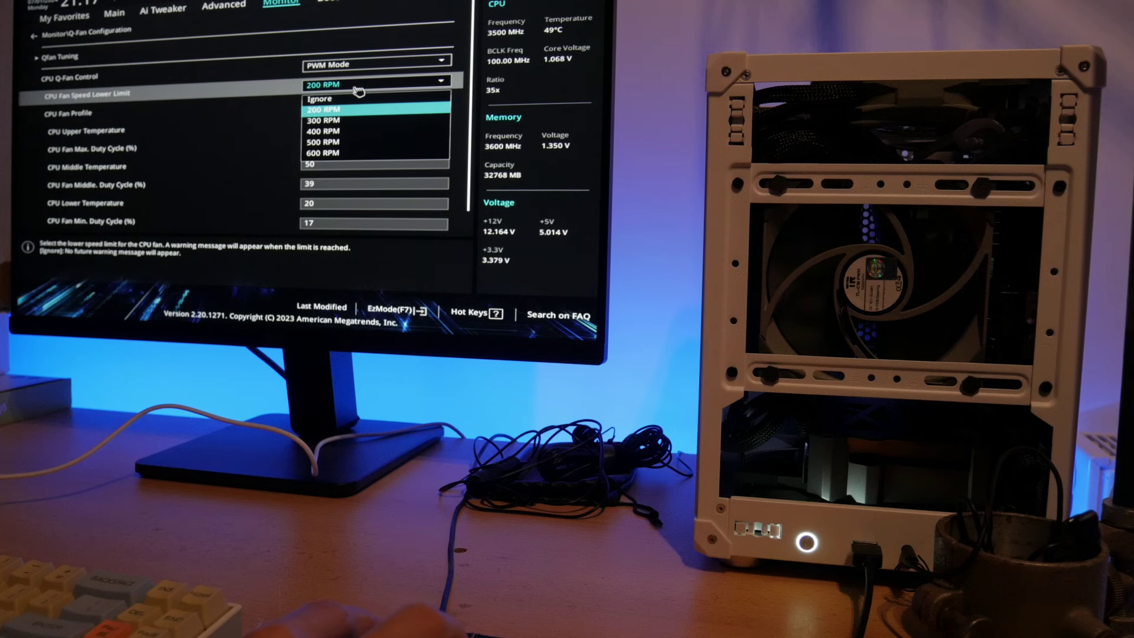
{"action": "left_click", "coordinate": [358, 91]}
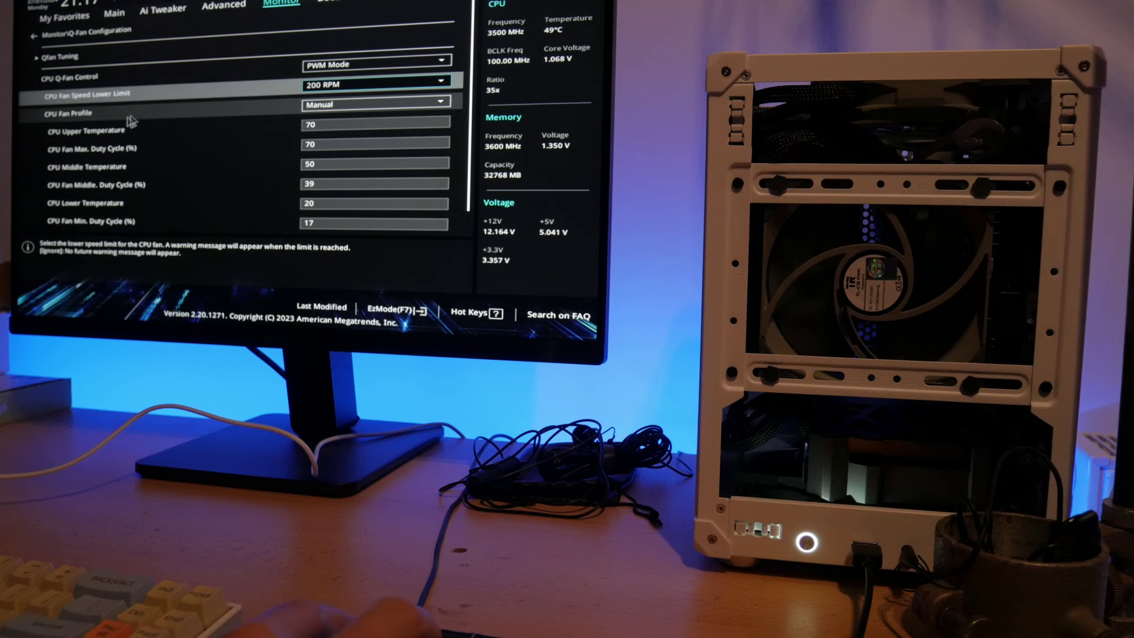
{"action": "left_click", "coordinate": [343, 104]}
{"action": "left_click", "coordinate": [343, 105]}
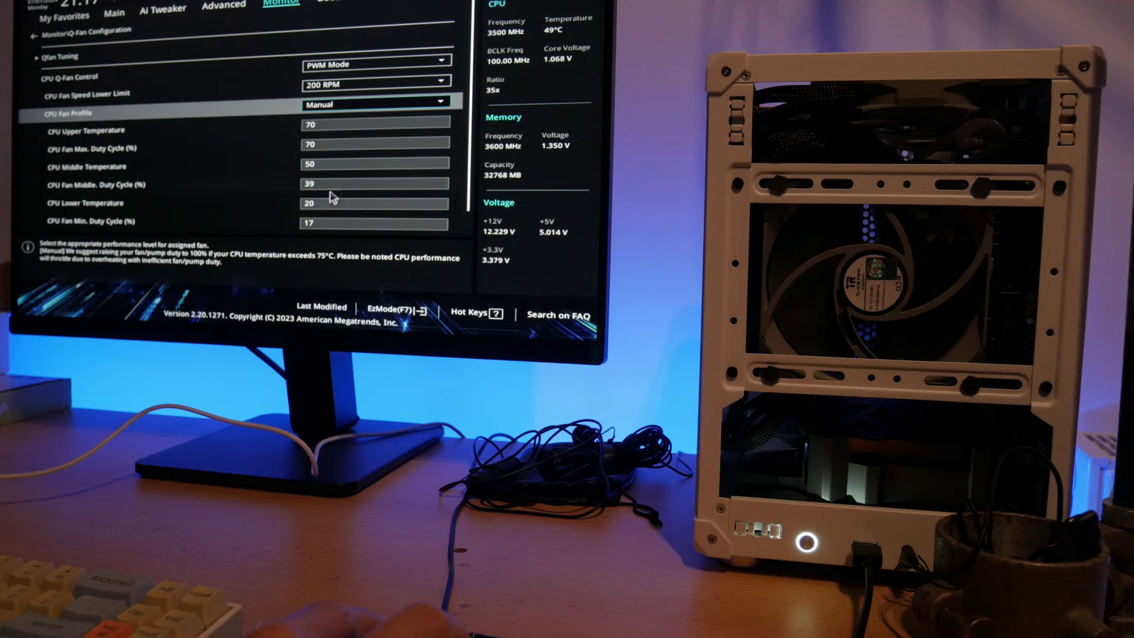
{"action": "scroll", "coordinate": [133, 208], "scroll_direction": "down", "scroll_amount": 1}
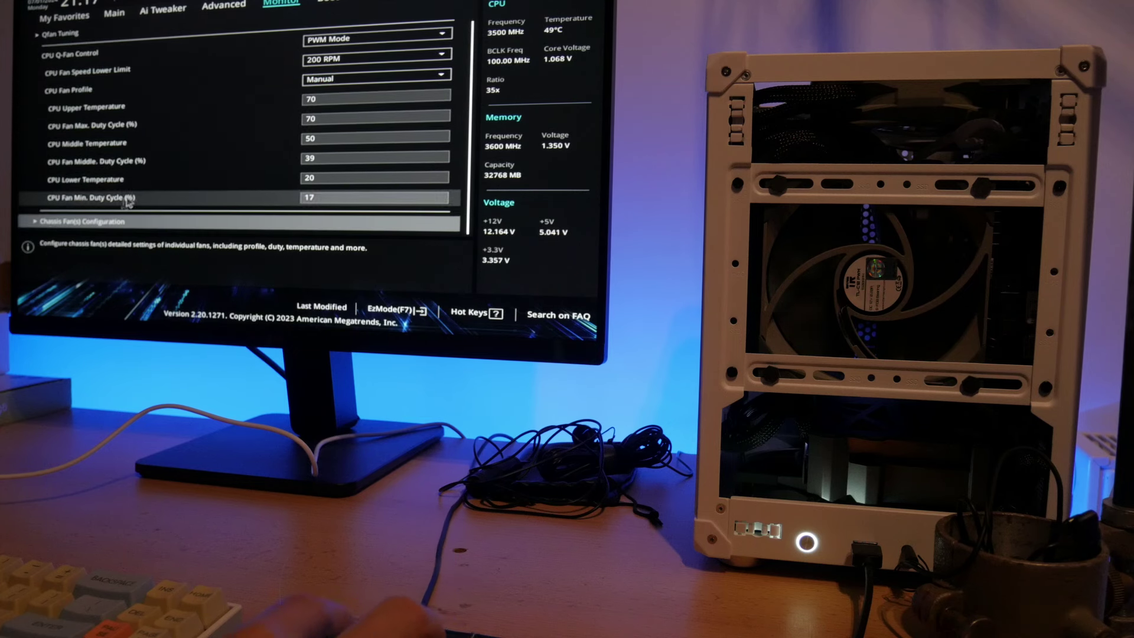
Step: Open Chassis Fan(s) Configuration and keep MotherBoard as chassis fan 1's Q-Fan source
{"action": "left_click", "coordinate": [74, 224]}
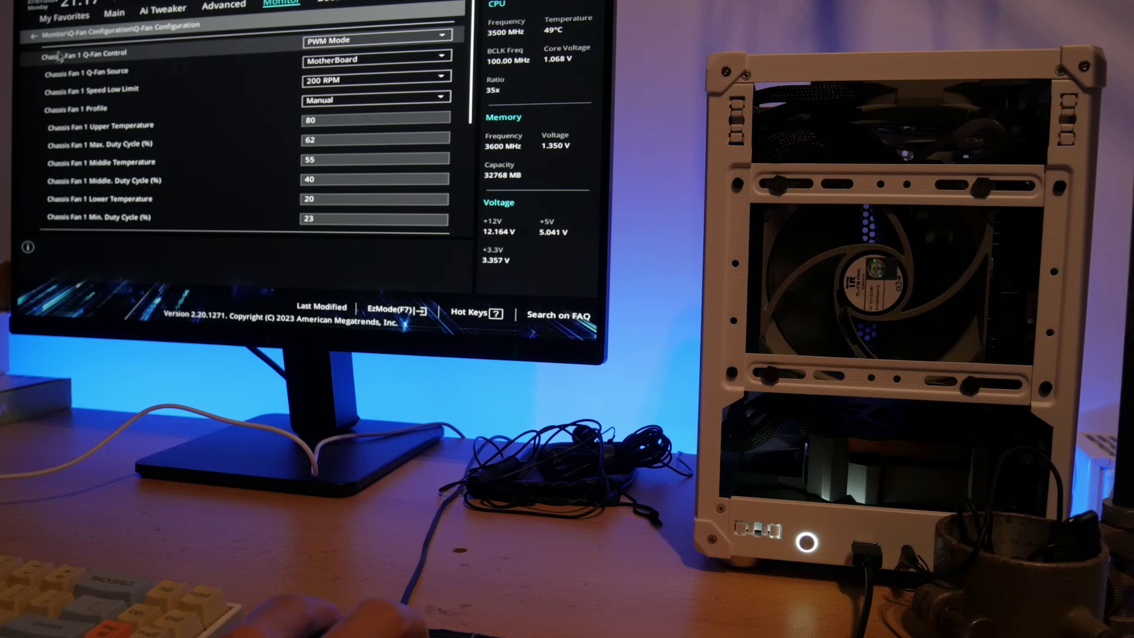
{"action": "left_click", "coordinate": [357, 61]}
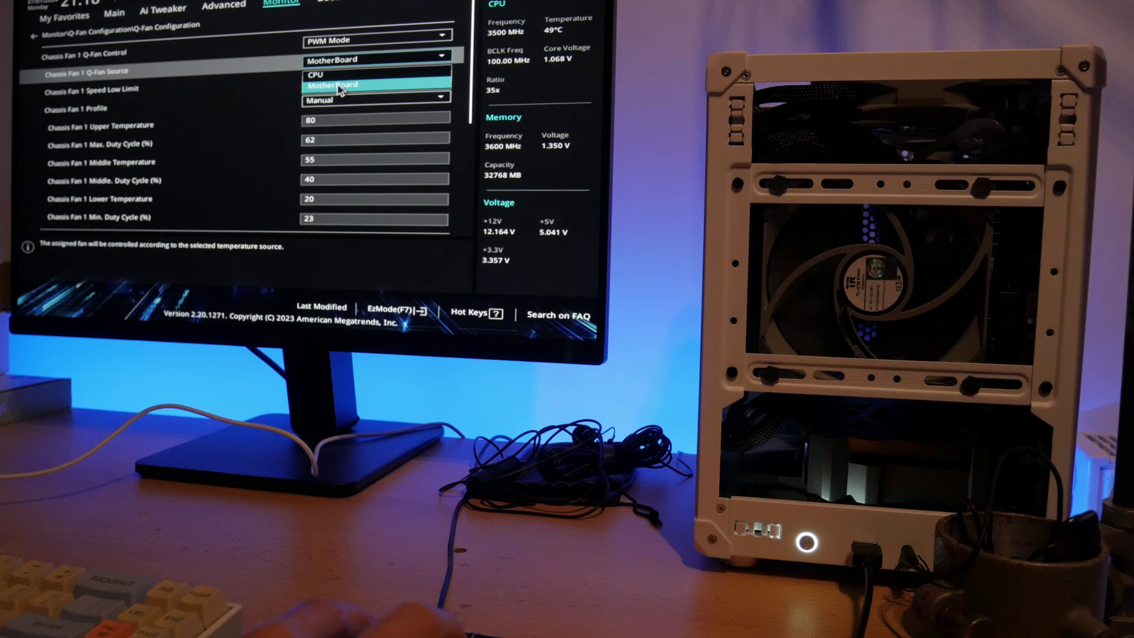
{"action": "left_click", "coordinate": [339, 86]}
{"action": "left_click", "coordinate": [443, 57]}
{"action": "left_click", "coordinate": [450, 56]}
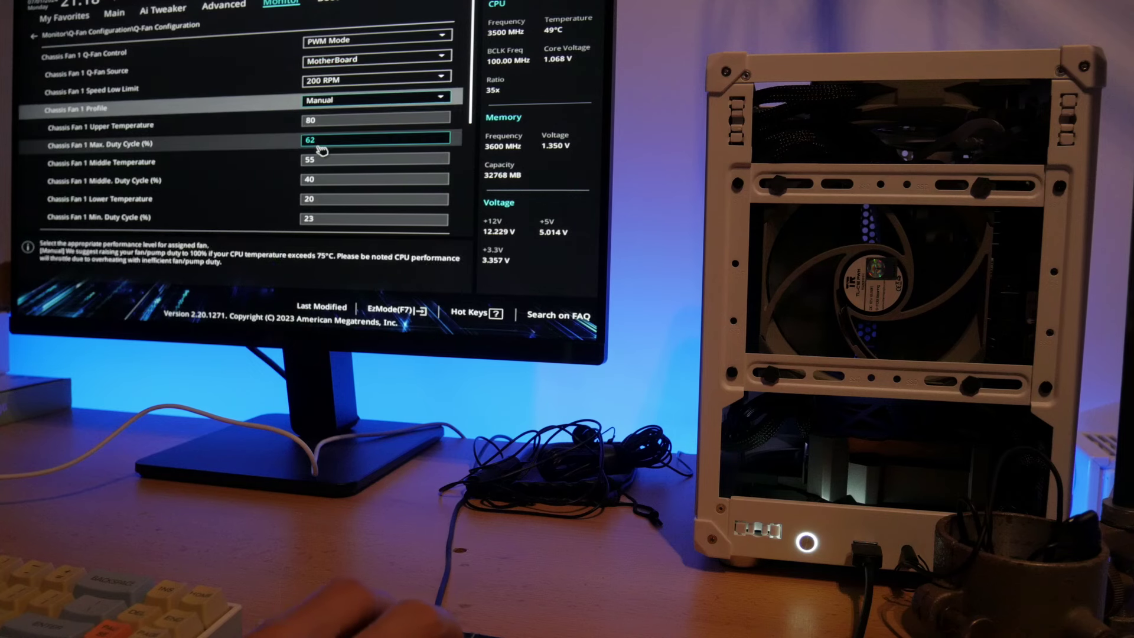
{"action": "scroll", "coordinate": [321, 147], "scroll_direction": "down", "scroll_amount": 5}
{"action": "scroll", "coordinate": [319, 140], "scroll_direction": "down", "scroll_amount": 2}
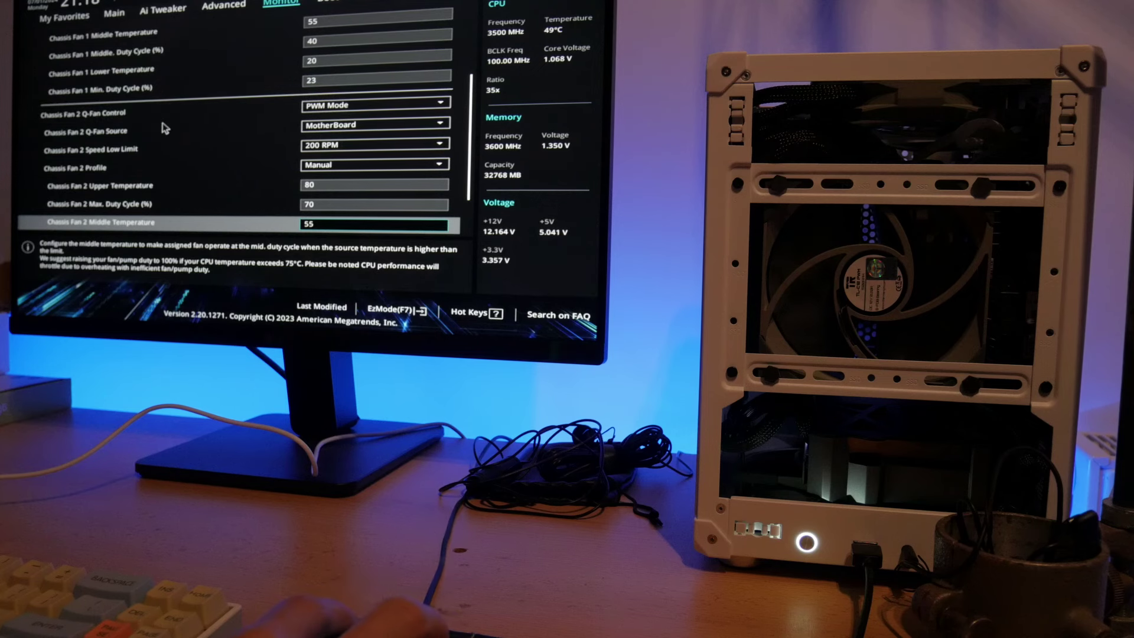
{"action": "scroll", "coordinate": [275, 144], "scroll_direction": "down", "scroll_amount": 3}
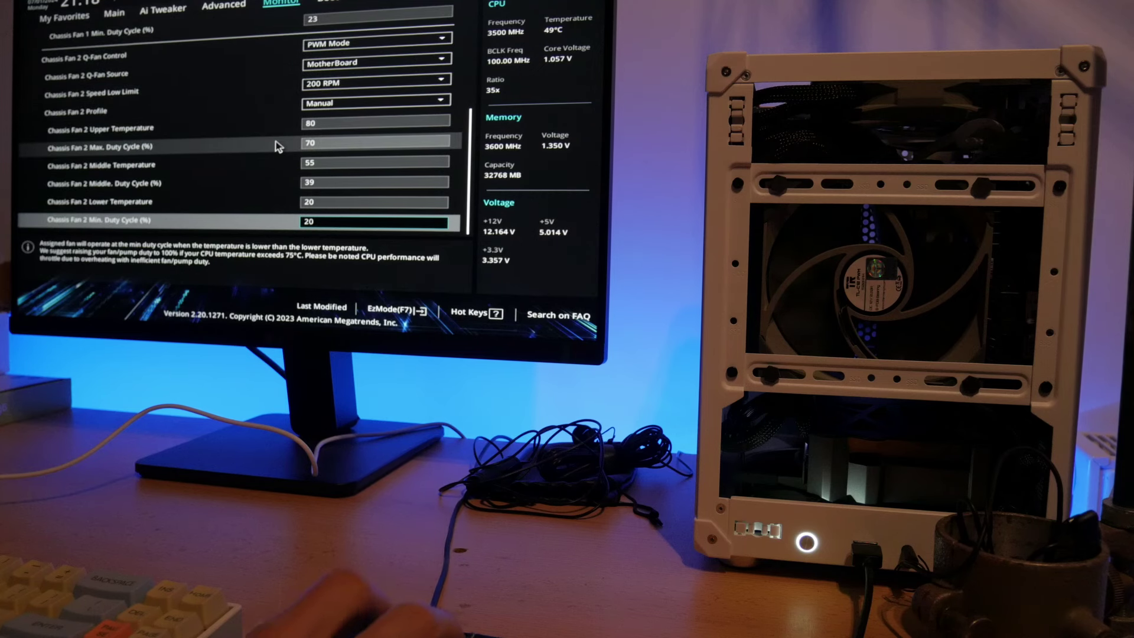
{"action": "scroll", "coordinate": [276, 141], "scroll_direction": "up", "scroll_amount": 4}
{"action": "scroll", "coordinate": [273, 139], "scroll_direction": "up", "scroll_amount": 5}
{"action": "scroll", "coordinate": [272, 139], "scroll_direction": "up", "scroll_amount": 3}
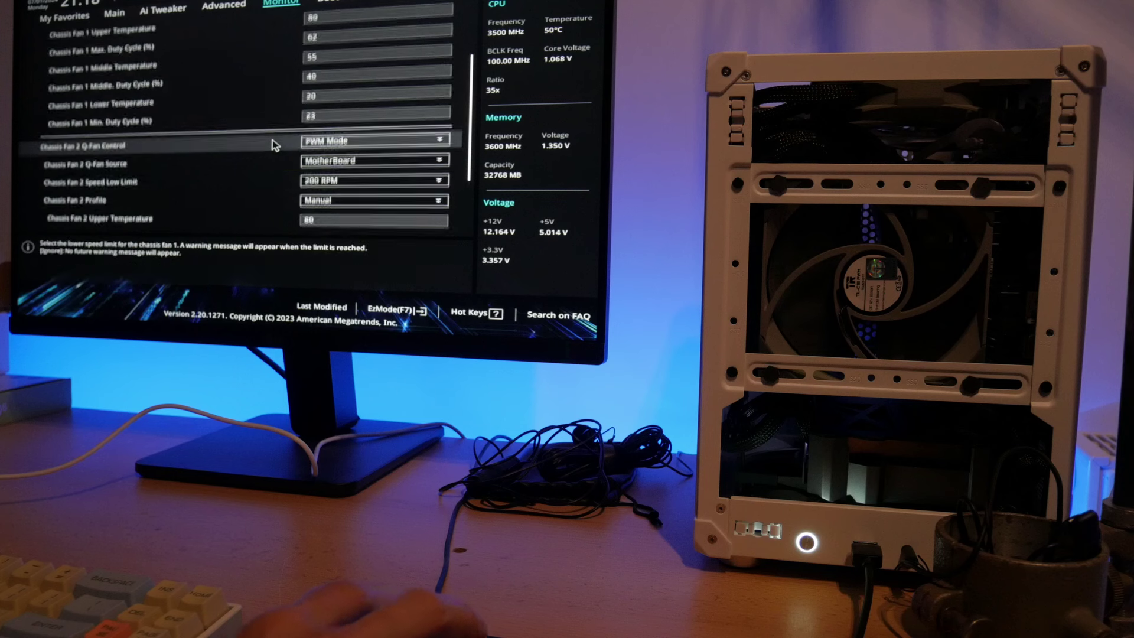
{"action": "scroll", "coordinate": [272, 139], "scroll_direction": "up", "scroll_amount": 3}
{"action": "scroll", "coordinate": [274, 142], "scroll_direction": "up", "scroll_amount": 3}
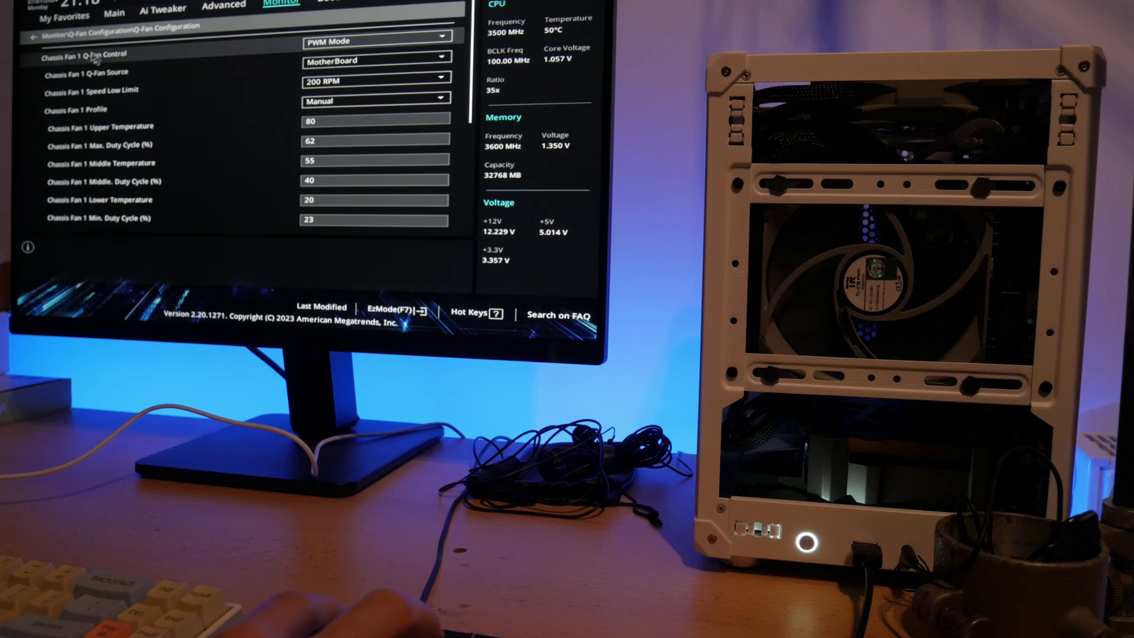
{"action": "left_click", "coordinate": [95, 33]}
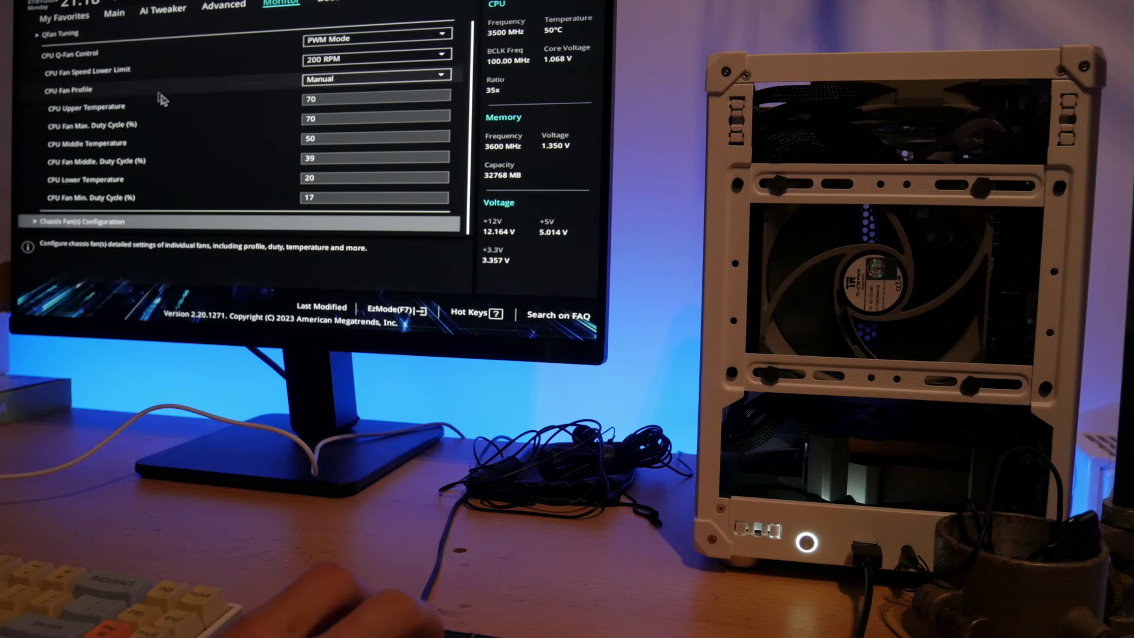
{"action": "scroll", "coordinate": [179, 121], "scroll_direction": "up", "scroll_amount": 2}
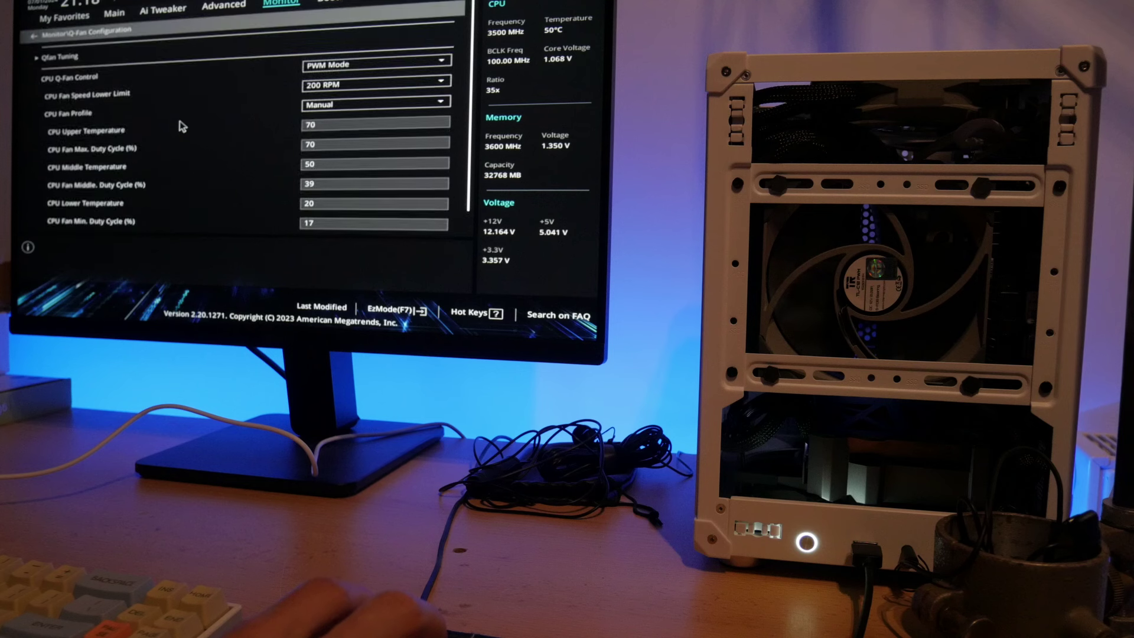
{"action": "left_click", "coordinate": [86, 57]}
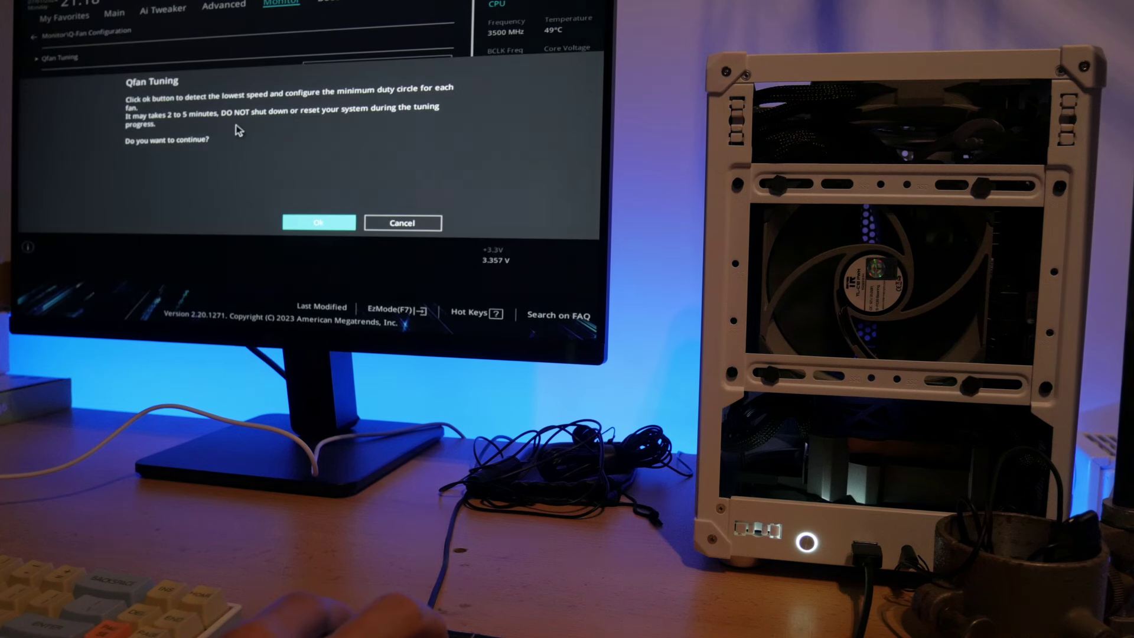
{"action": "left_click", "coordinate": [406, 228]}
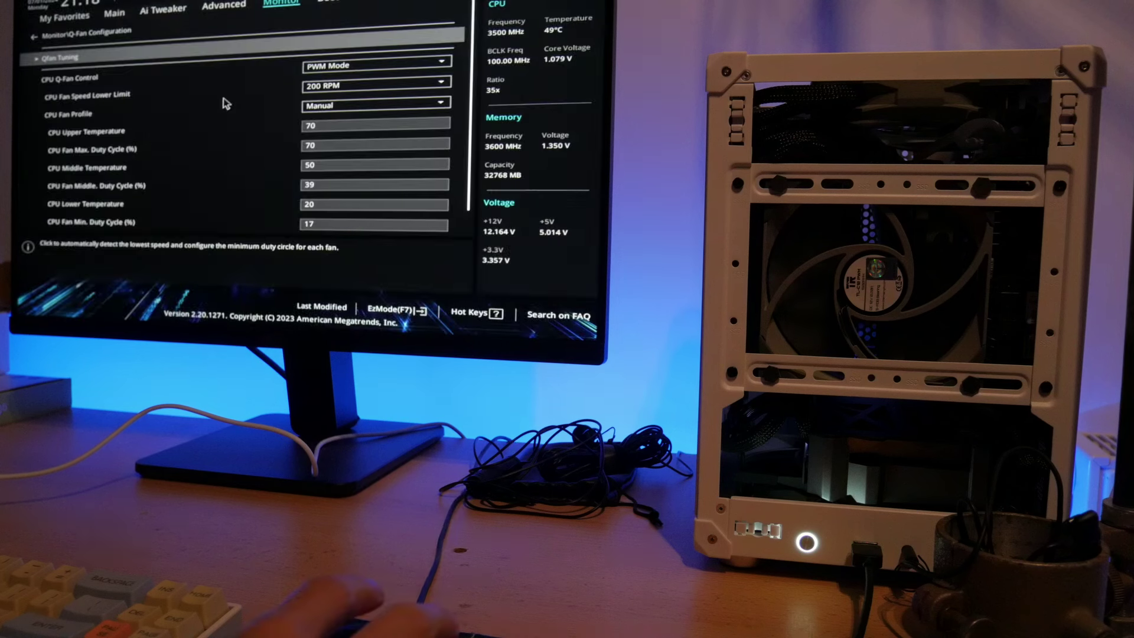